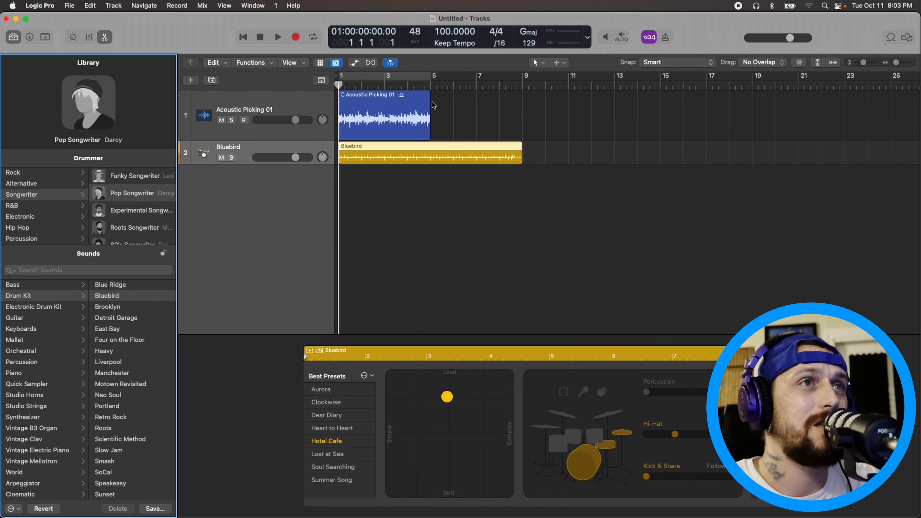
Loop the Acoustic Picking 01 region to bar 9 and make the Bluebird drummer's kick and snare follow that track.
{"action": "left_click_drag", "start_coordinate": [431, 115], "coordinate": [526, 115]}
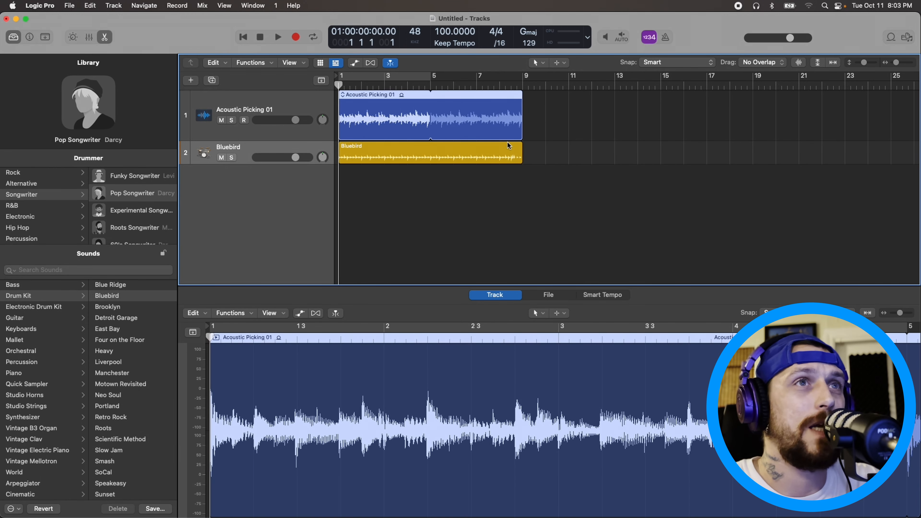
{"action": "left_click", "coordinate": [441, 156]}
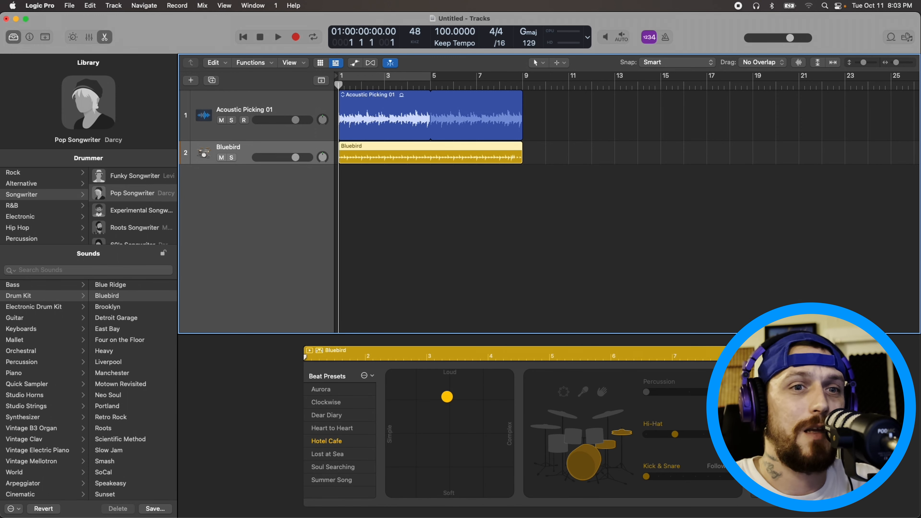
{"action": "left_click", "coordinate": [732, 467]}
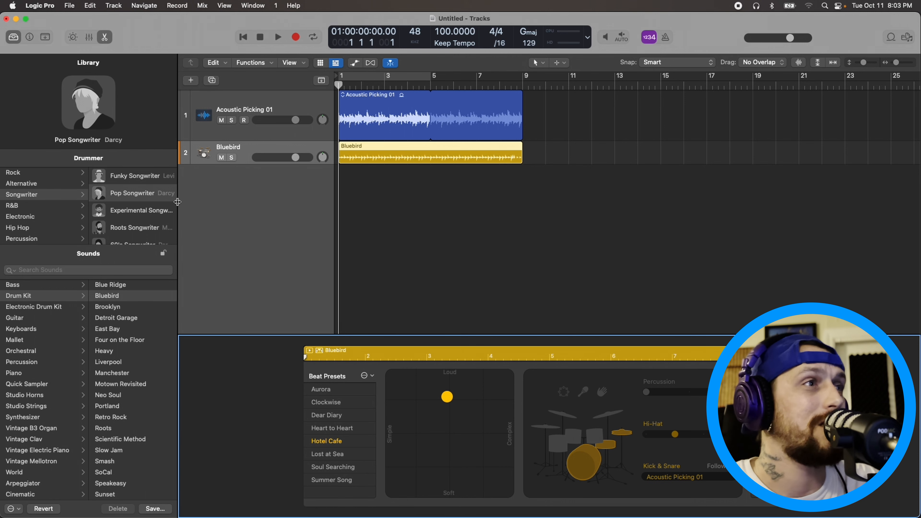
Play the guitar and Bluebird drums together from bar 1 and stop after bar 9.
{"action": "key", "text": "space"}
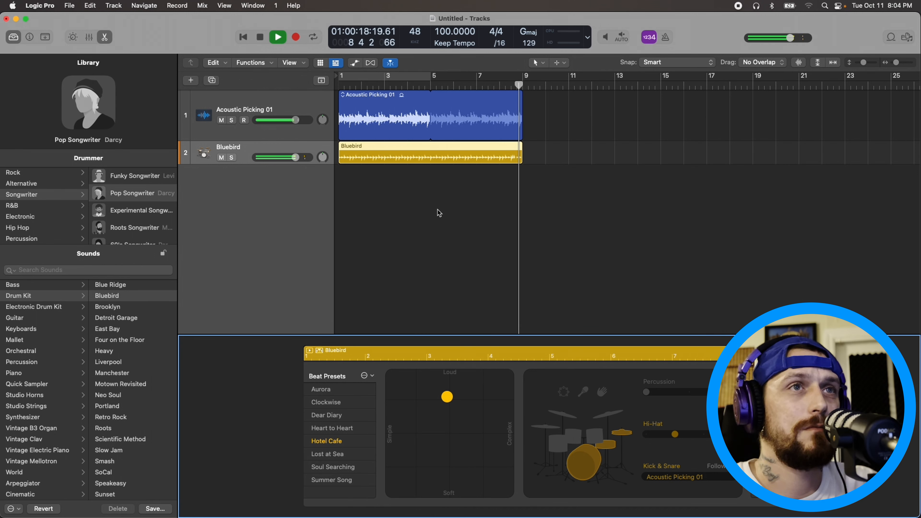
{"action": "key", "text": "space"}
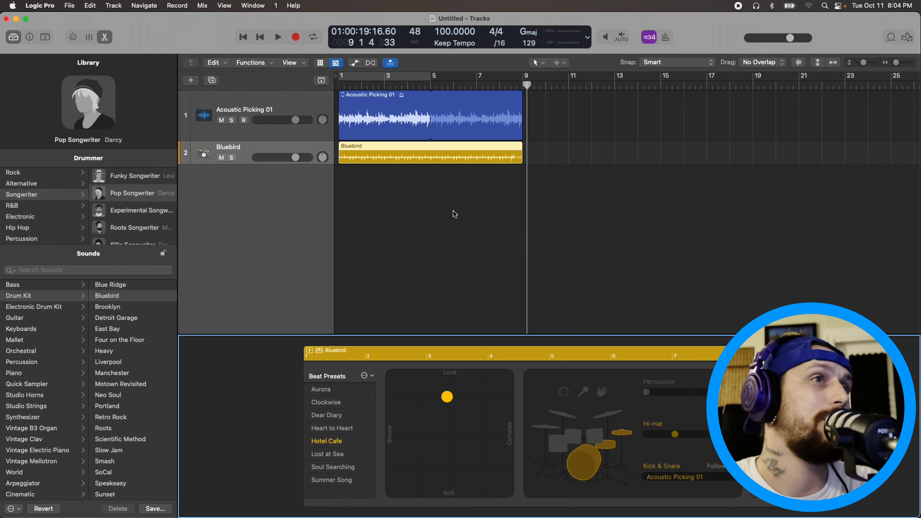
Hide the library and the editor area, and mute the Bluebird drummer track.
{"action": "left_click", "coordinate": [14, 37]}
{"action": "left_click", "coordinate": [107, 38]}
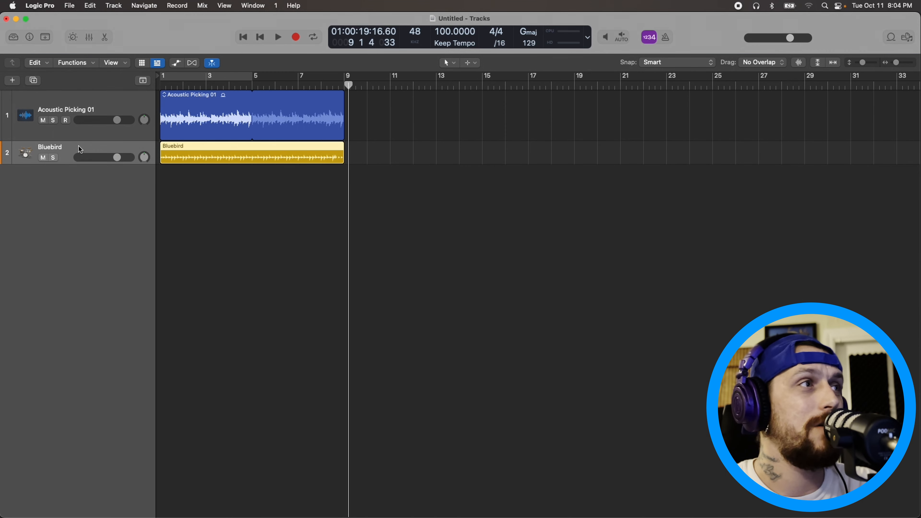
{"action": "left_click", "coordinate": [43, 157]}
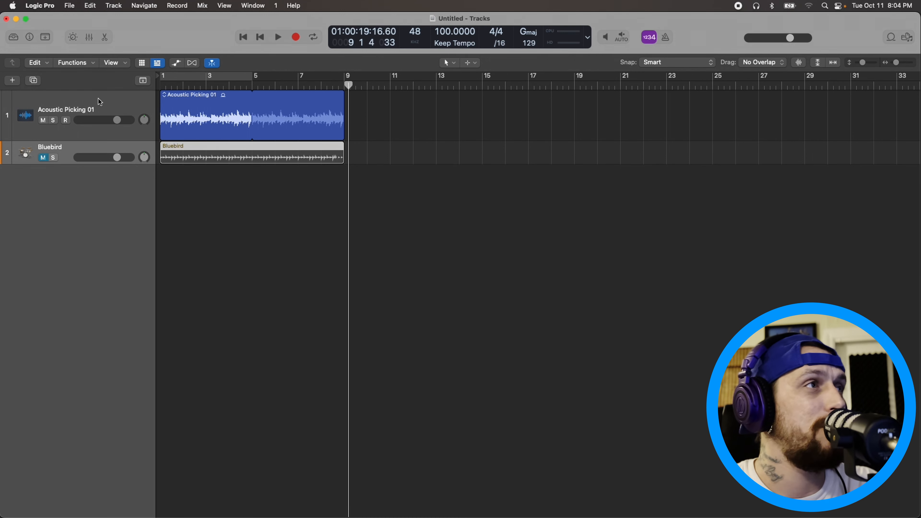
Create one software instrument track with EZdrummer 3 as its instrument, sent to Output 1 + 2.
{"action": "left_click", "coordinate": [16, 79]}
{"action": "left_click", "coordinate": [332, 177]}
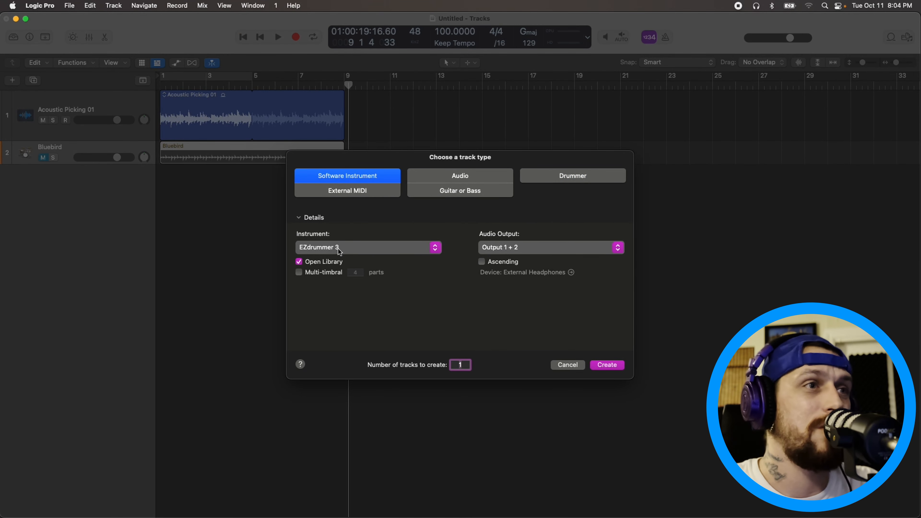
{"action": "left_click", "coordinate": [609, 365]}
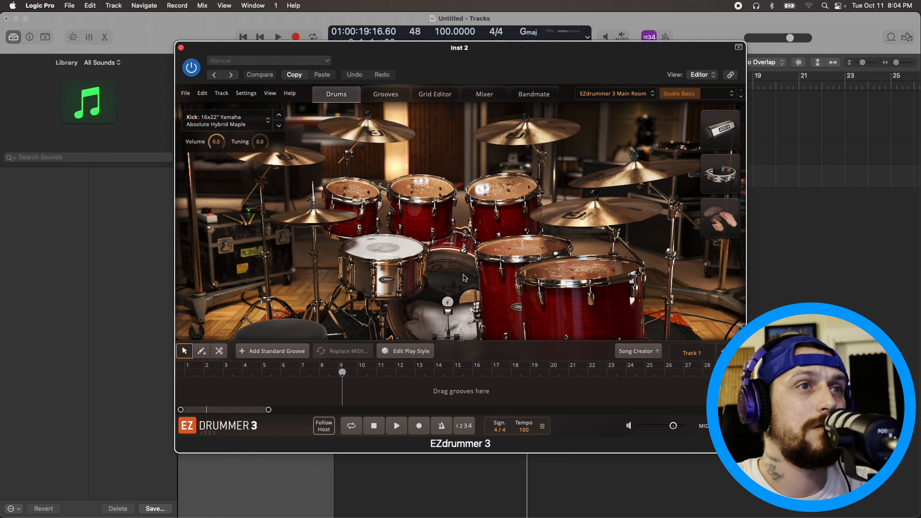
Audition the kick, snare, two rack toms and the first floor tom of the EZdrummer 3 kit.
{"action": "left_click", "coordinate": [463, 274]}
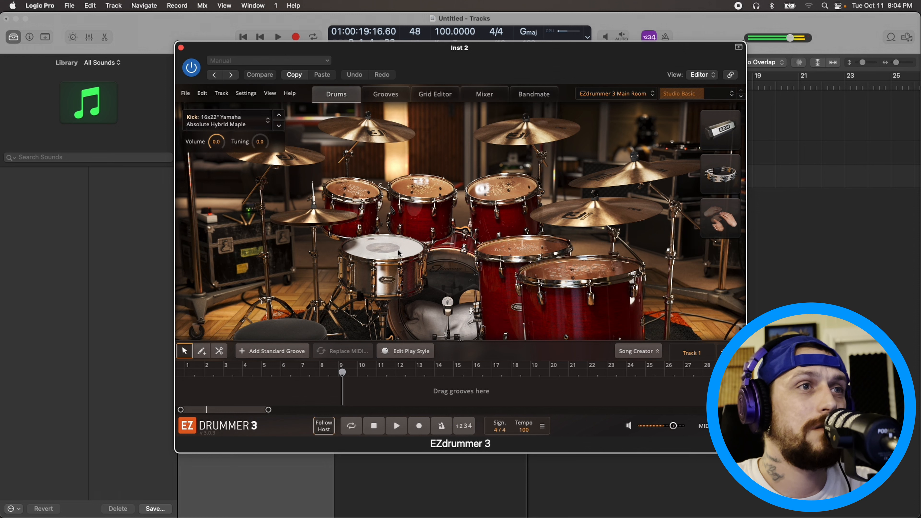
{"action": "left_click", "coordinate": [398, 250]}
{"action": "left_click", "coordinate": [428, 193]}
{"action": "left_click", "coordinate": [504, 198]}
{"action": "left_click", "coordinate": [536, 259]}
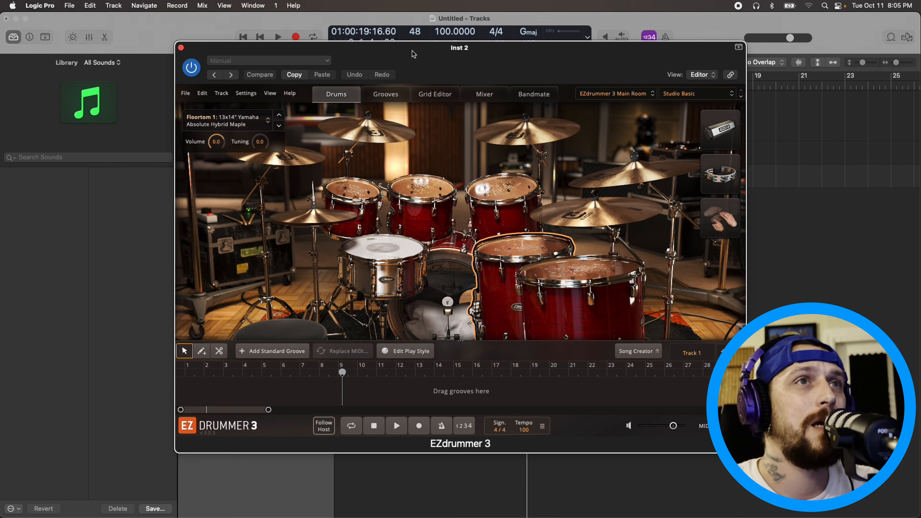
Bring up the Bandmate page in EZdrummer 3 and copy the Acoustic Picking 01 region to the desktop as an audio file.
{"action": "left_click", "coordinate": [542, 97]}
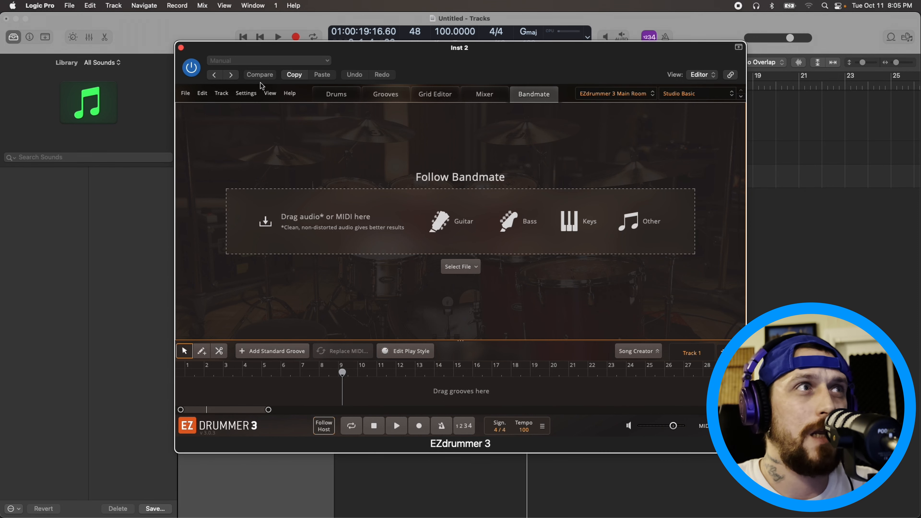
{"action": "left_click", "coordinate": [180, 47]}
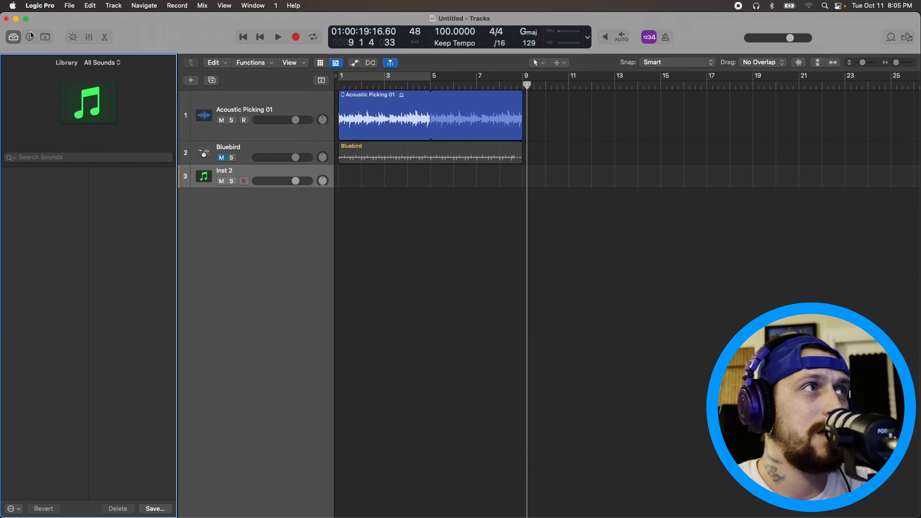
{"action": "left_click", "coordinate": [14, 38]}
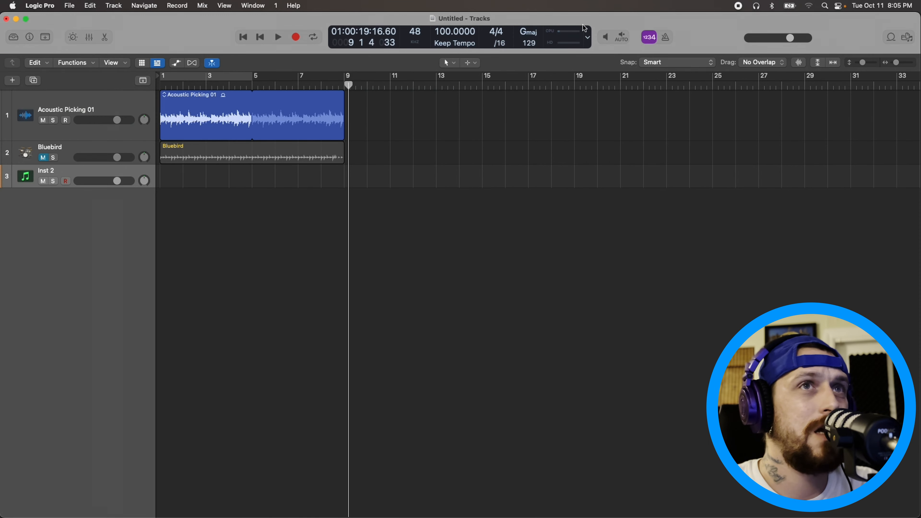
{"action": "left_click_drag", "start_coordinate": [648, 15], "coordinate": [533, 15]}
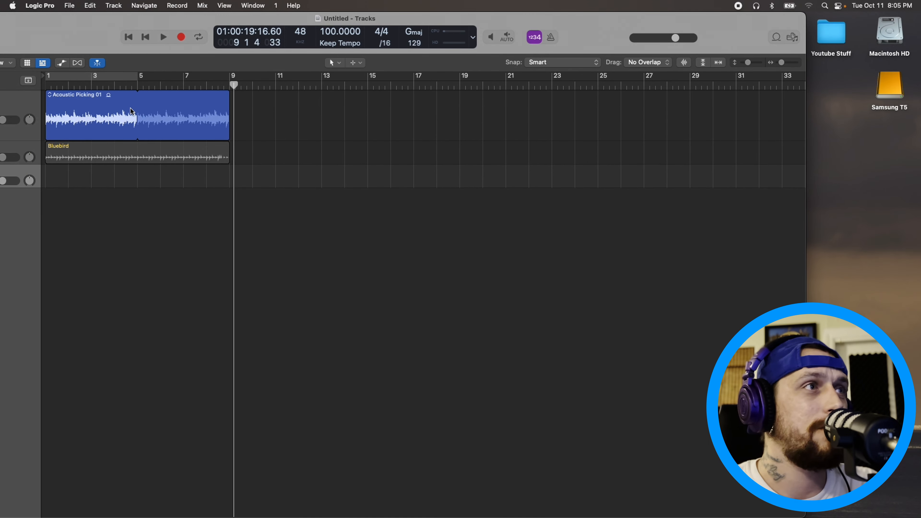
{"action": "left_click", "coordinate": [115, 111]}
{"action": "left_click_drag", "start_coordinate": [113, 110], "coordinate": [852, 161]}
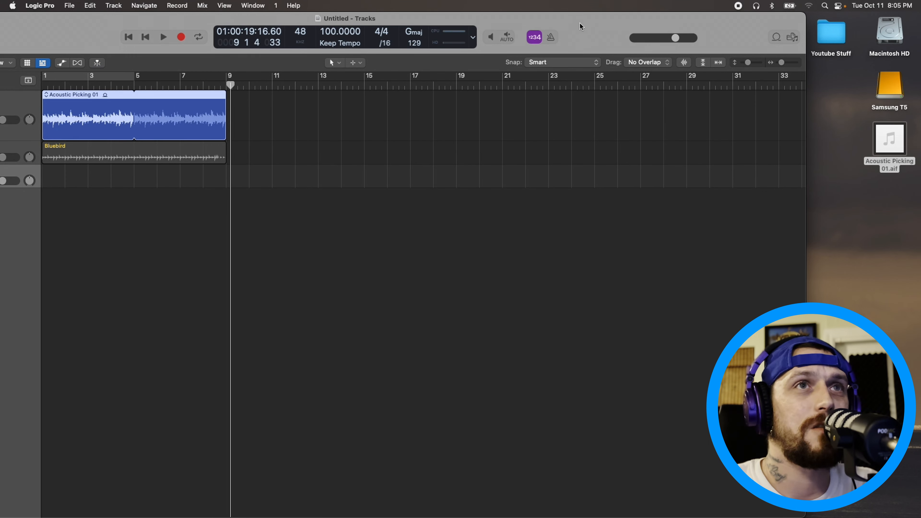
{"action": "left_click_drag", "start_coordinate": [580, 22], "coordinate": [695, 22]}
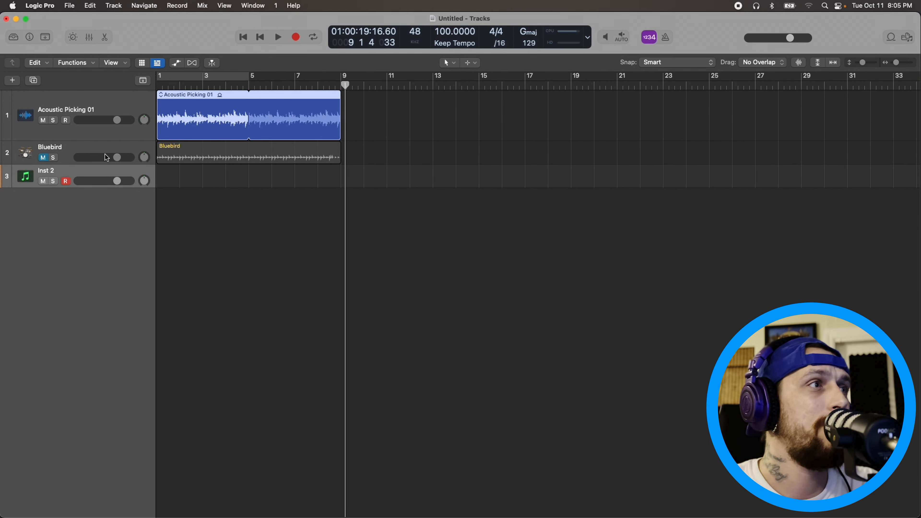
Reopen EZdrummer 3 on the Inst 2 track and load Acoustic Picking 01.aif from the desktop into Bandmate.
{"action": "left_click", "coordinate": [13, 37]}
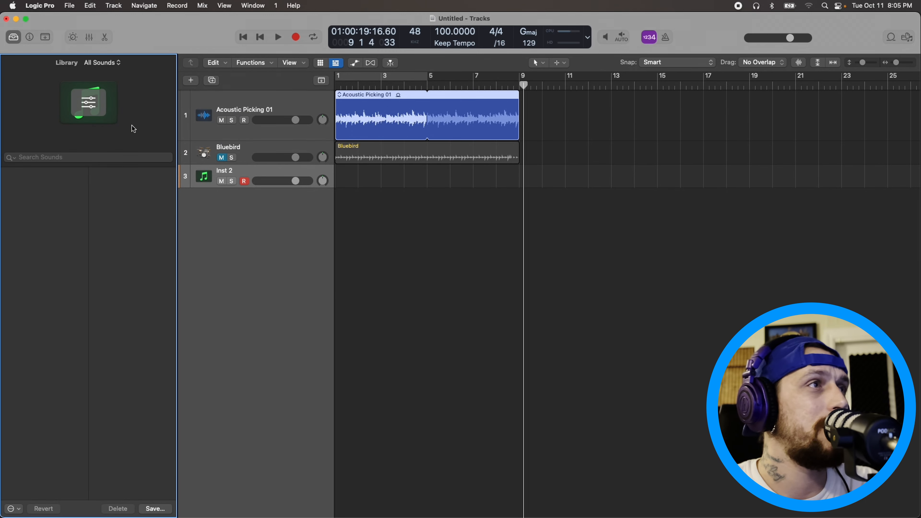
{"action": "left_click", "coordinate": [98, 97]}
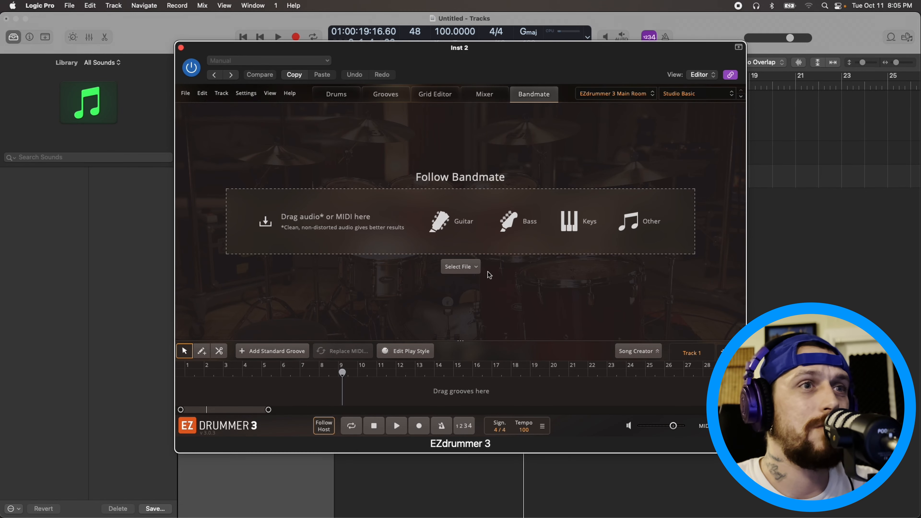
{"action": "left_click", "coordinate": [465, 266]}
{"action": "left_click", "coordinate": [467, 279]}
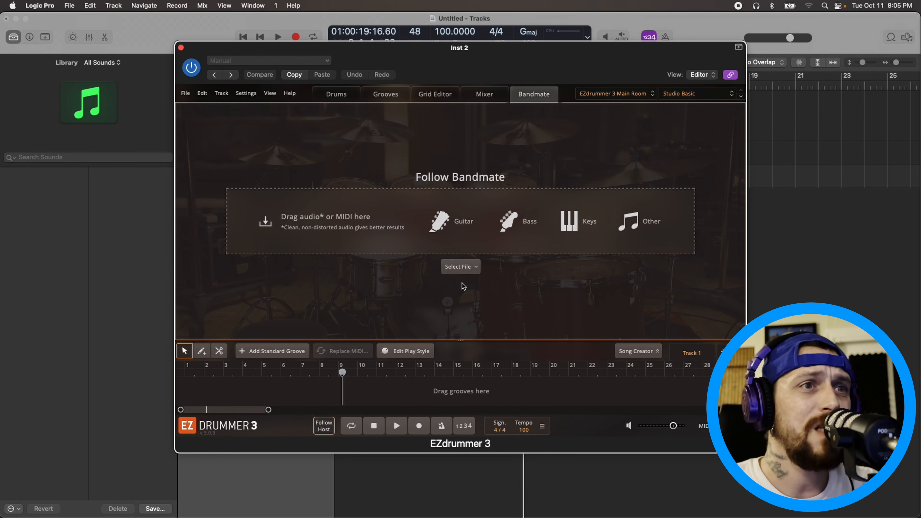
{"action": "left_click", "coordinate": [299, 136]}
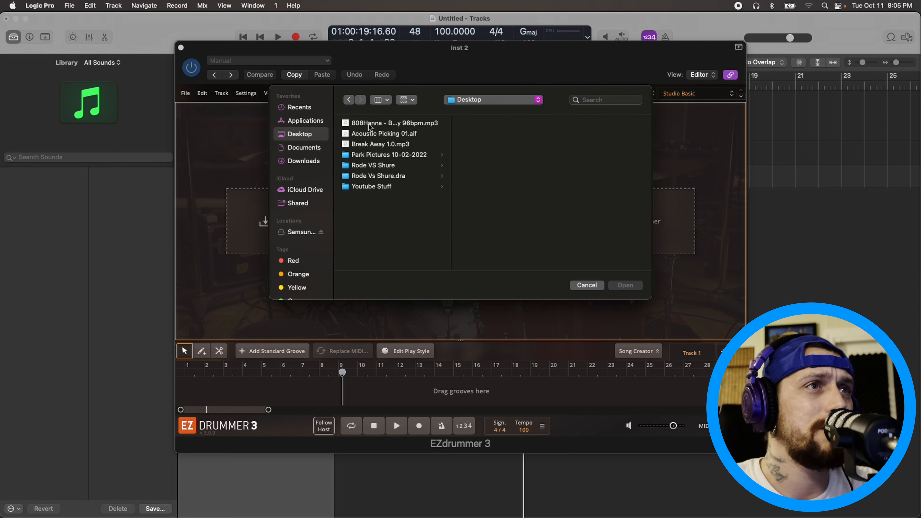
{"action": "left_click", "coordinate": [378, 135]}
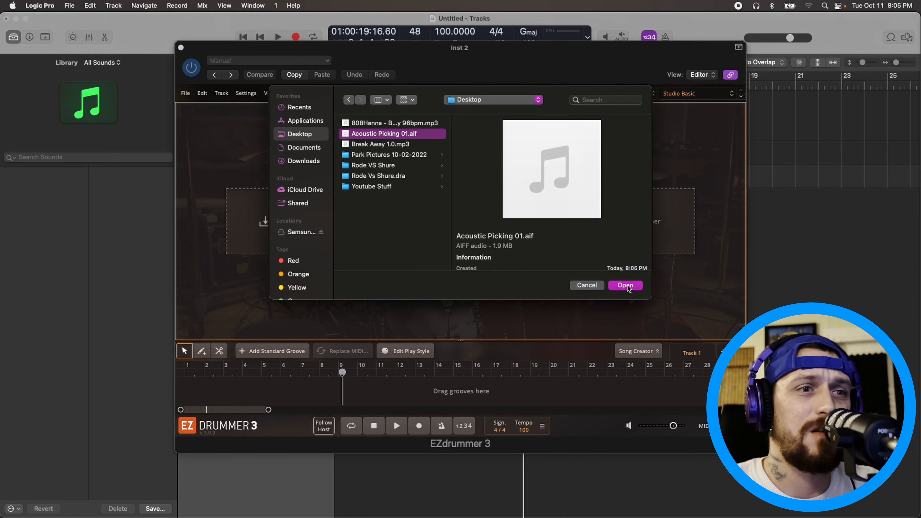
{"action": "left_click", "coordinate": [627, 286]}
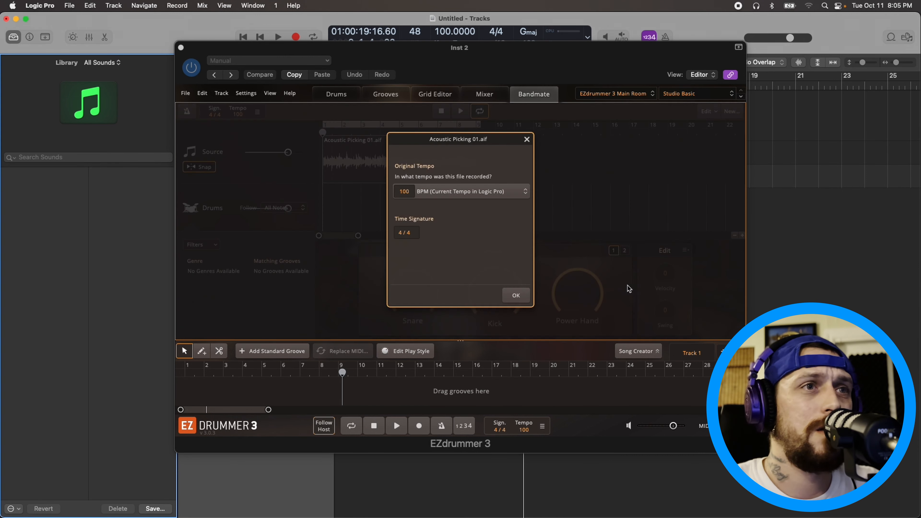
Review the suggested original tempos and import the file at 100 BPM (Current Tempo in Logic Pro) in 4/4.
{"action": "left_click", "coordinate": [457, 192]}
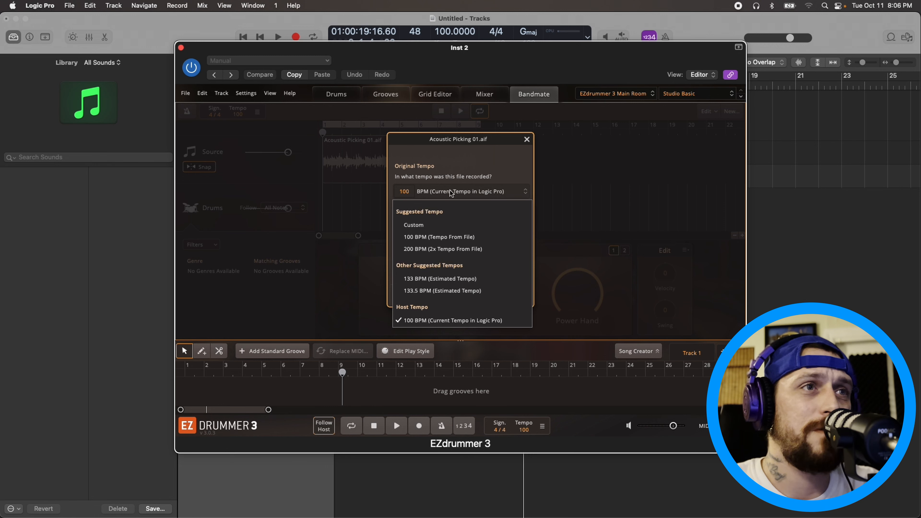
{"action": "left_click", "coordinate": [451, 193]}
{"action": "left_click", "coordinate": [516, 295]}
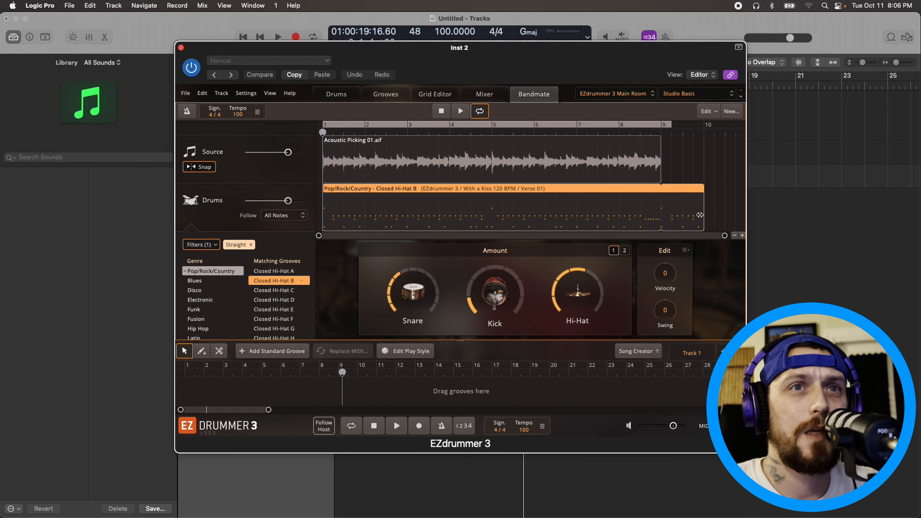
Shorten the Bandmate drum groove to end with the guitar audio at bar 9 and audition the two together.
{"action": "left_click_drag", "start_coordinate": [700, 215], "coordinate": [661, 214]}
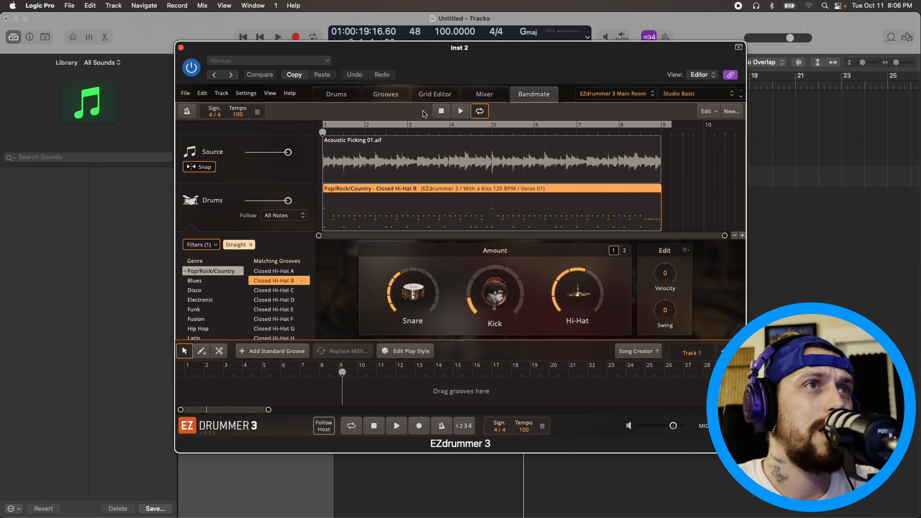
{"action": "left_click", "coordinate": [460, 111]}
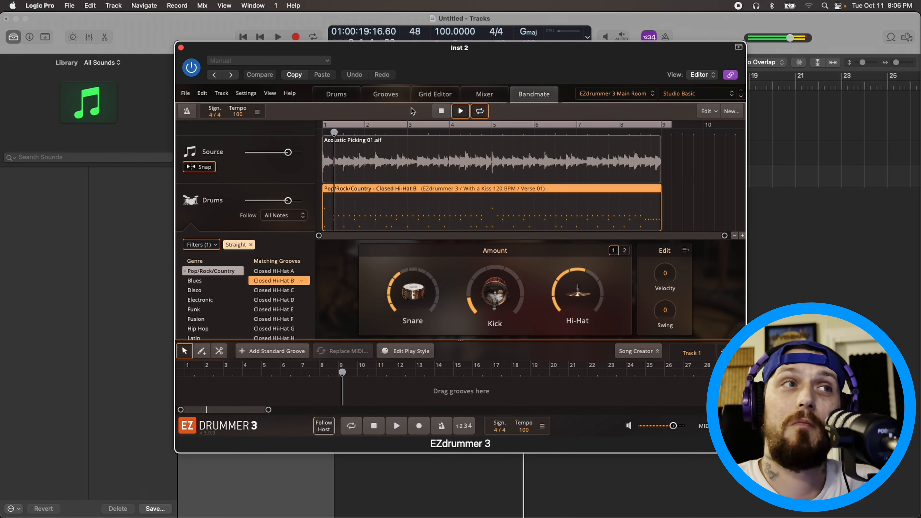
{"action": "key", "text": "space"}
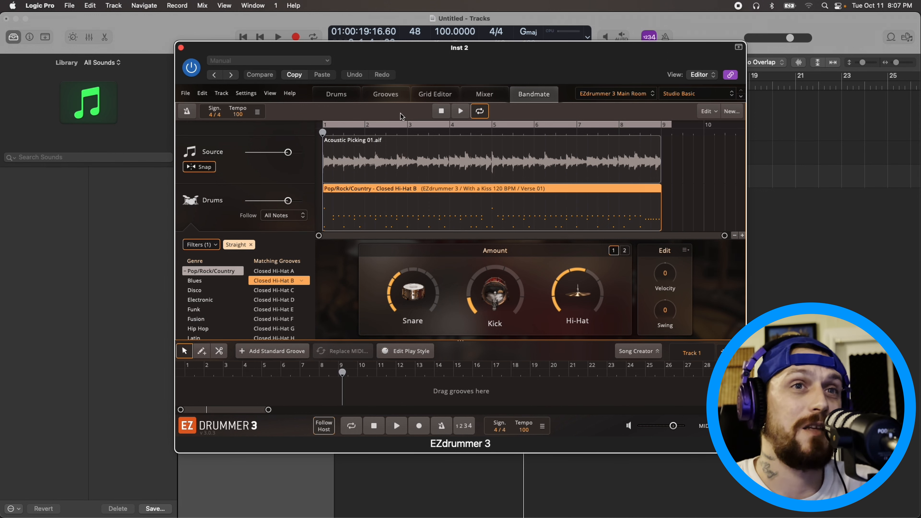
Audition the groove with Amount option 2 selected, and return the selection to option 1.
{"action": "left_click", "coordinate": [625, 251]}
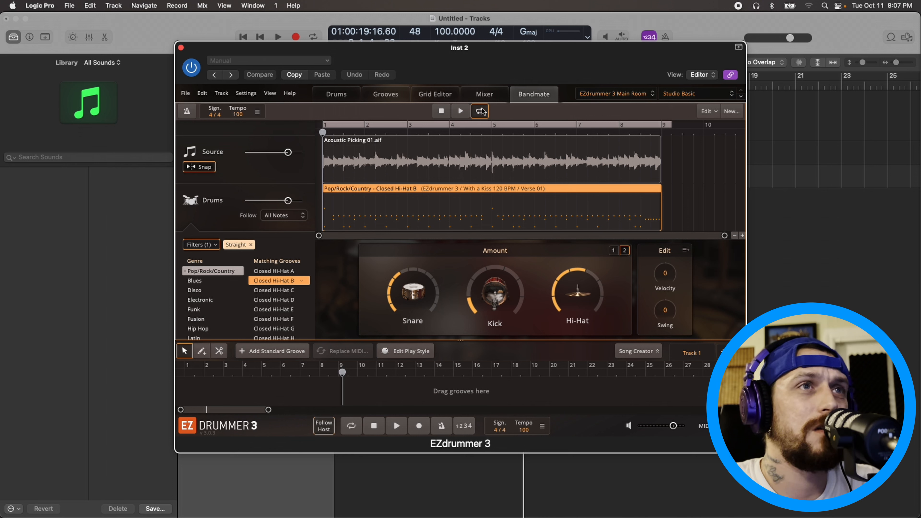
{"action": "left_click", "coordinate": [462, 112]}
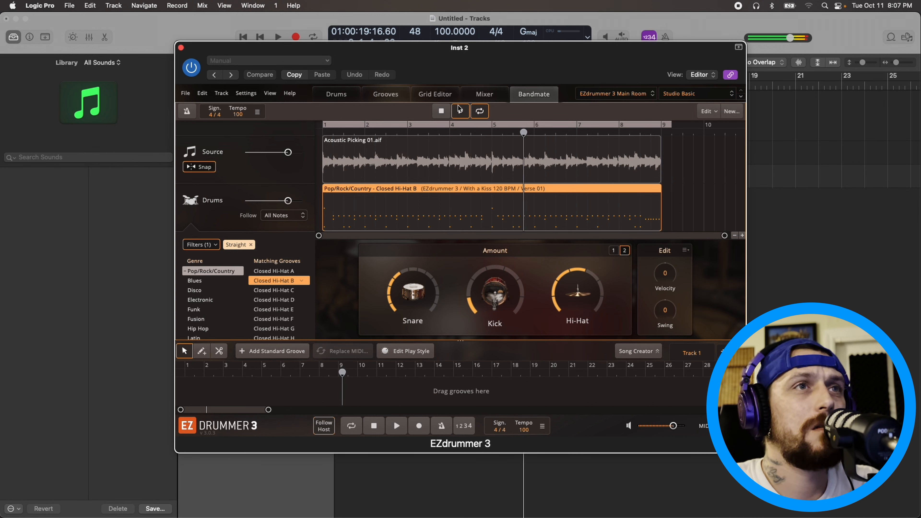
{"action": "left_click", "coordinate": [446, 112]}
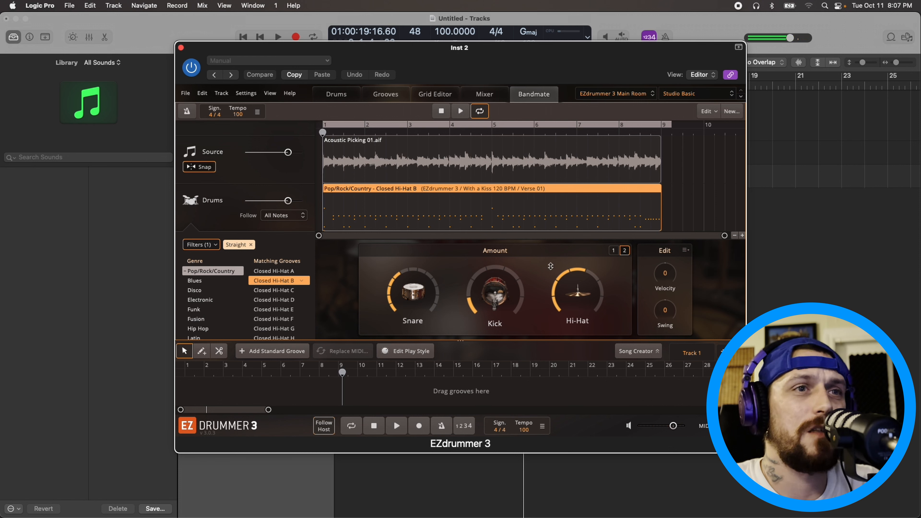
{"action": "left_click", "coordinate": [613, 250]}
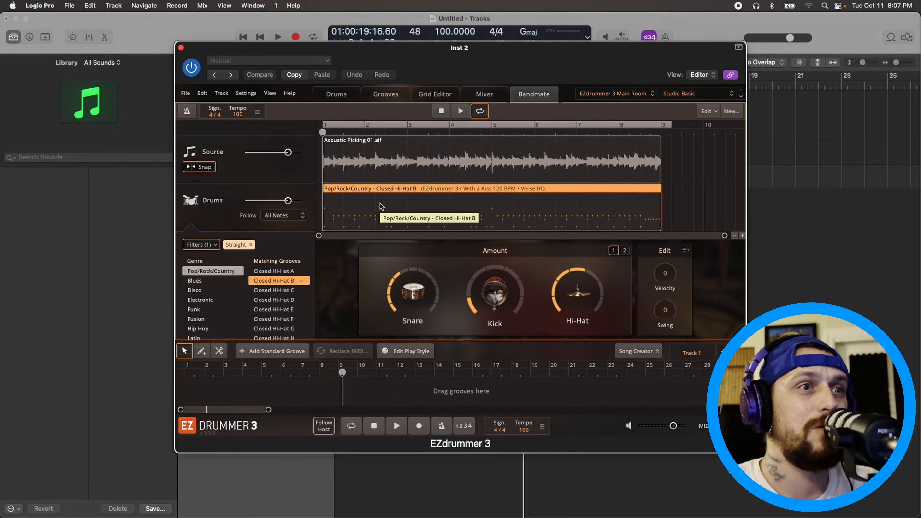
Place the Closed Hi-Hat B groove at bar 1 of EZdrummer's song track and return the song playhead to bar 1.
{"action": "left_click_drag", "start_coordinate": [343, 225], "coordinate": [186, 383]}
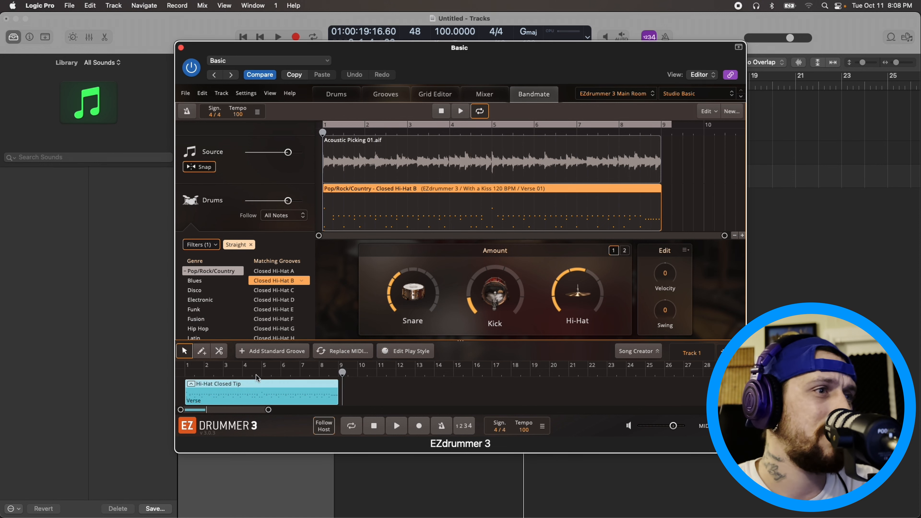
{"action": "left_click", "coordinate": [262, 372]}
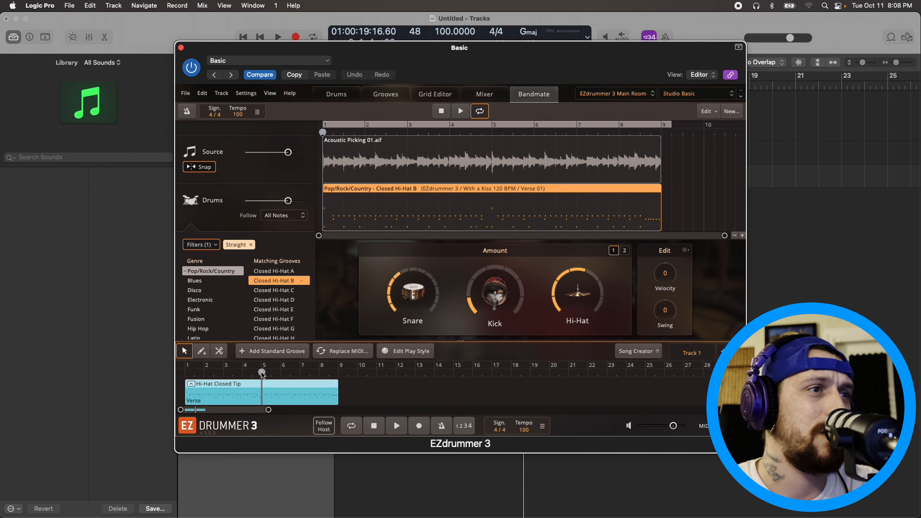
{"action": "left_click_drag", "start_coordinate": [262, 372], "coordinate": [185, 372]}
{"action": "left_click_drag", "start_coordinate": [343, 50], "coordinate": [489, 55]}
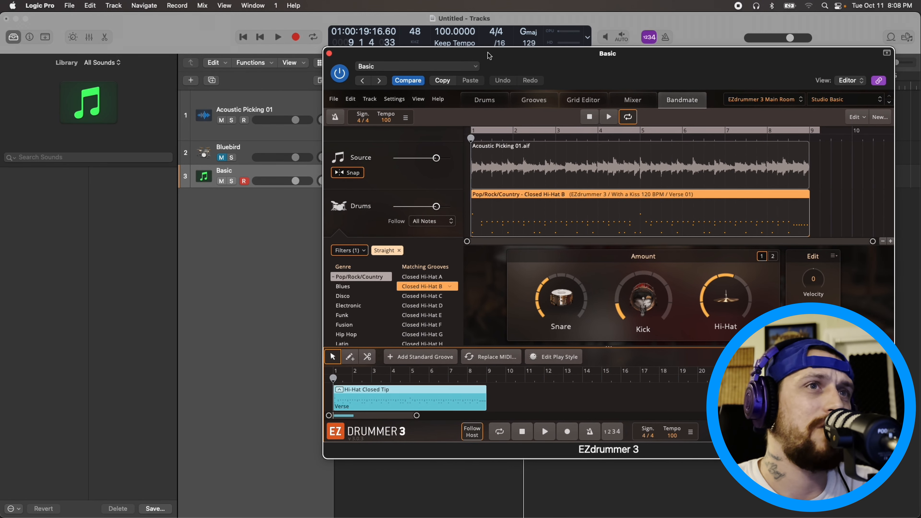
Play the project from the start to hear the guitar with the EZdrummer groove, stop playback, and move EZdrummer's song playhead to bar 8.
{"action": "key", "text": "space"}
{"action": "key", "text": "space"}
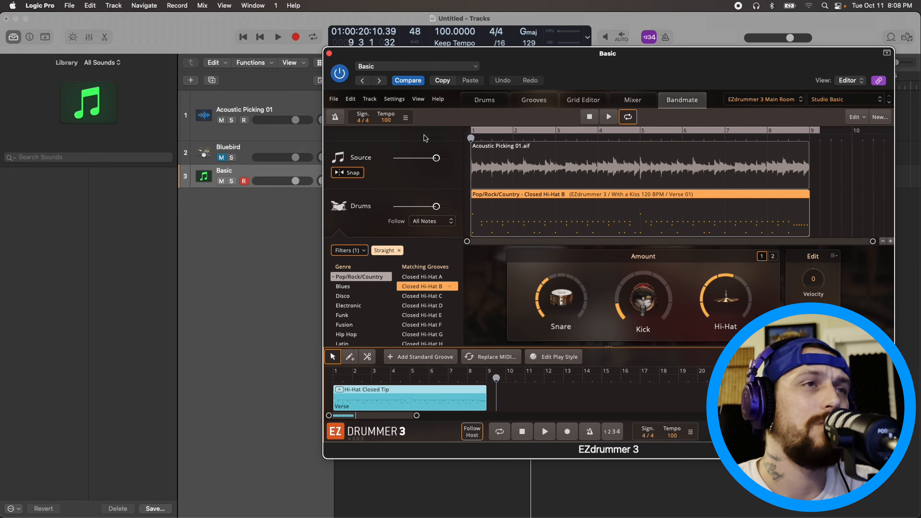
{"action": "left_click_drag", "start_coordinate": [403, 53], "coordinate": [359, 110]}
{"action": "left_click", "coordinate": [243, 37]}
{"action": "left_click", "coordinate": [277, 37]}
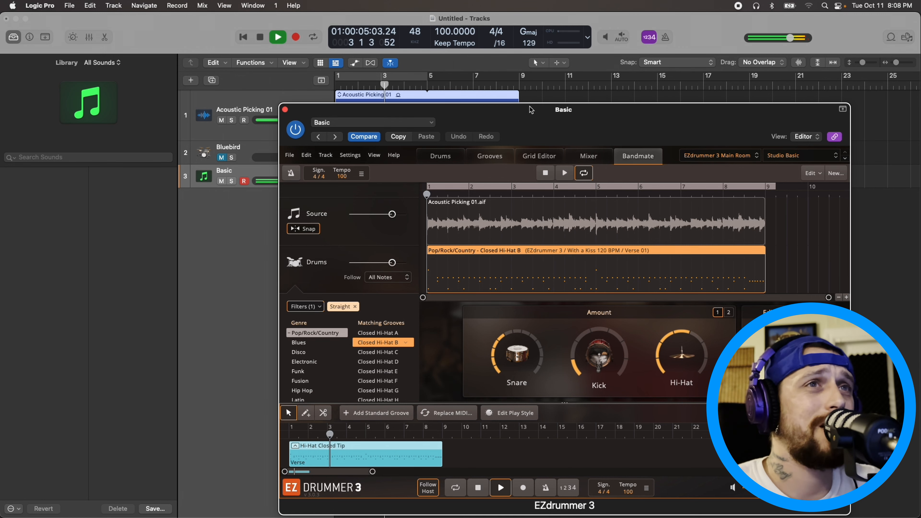
{"action": "left_click_drag", "start_coordinate": [529, 107], "coordinate": [455, 62]}
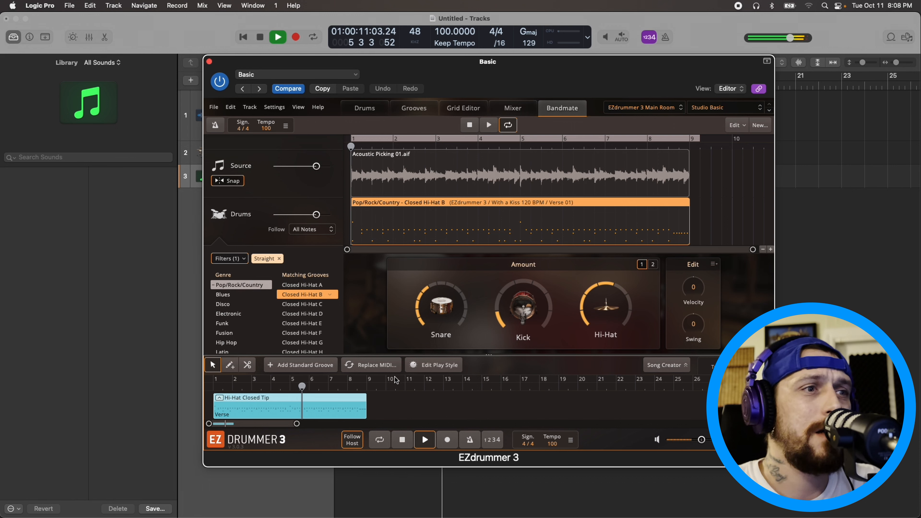
{"action": "key", "text": "space"}
{"action": "left_click_drag", "start_coordinate": [303, 388], "coordinate": [345, 389]}
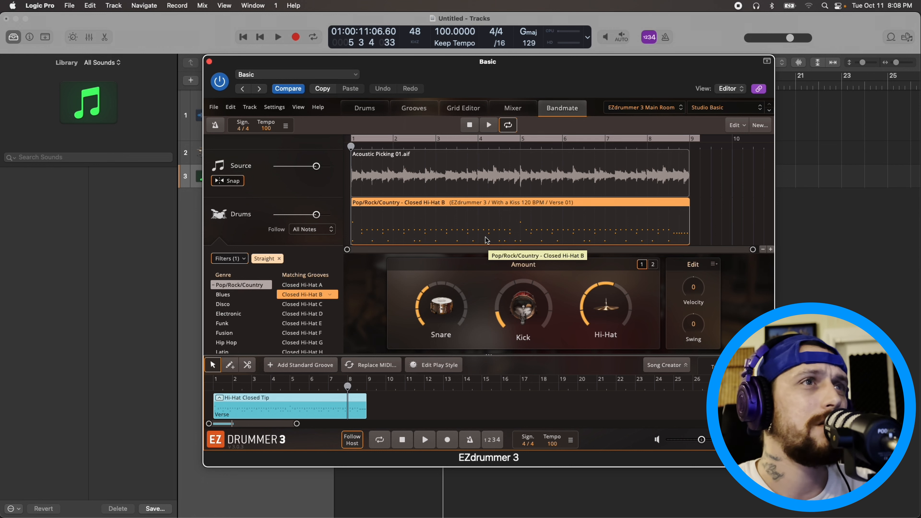
Show grooves similar to the Bandmate Closed Hi-Hat B block and audition Chorus 01 from the Soft Midtempo 100 BPM family.
{"action": "right_click", "coordinate": [433, 229]}
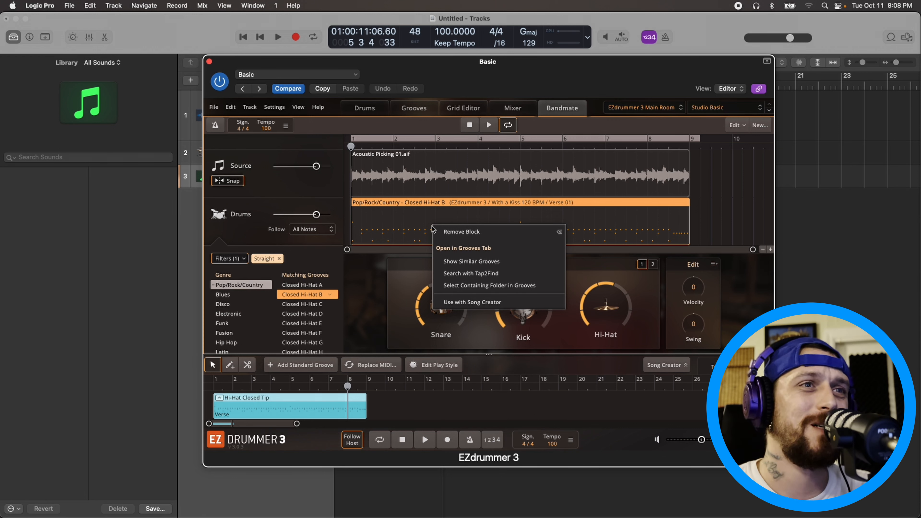
{"action": "left_click", "coordinate": [481, 262]}
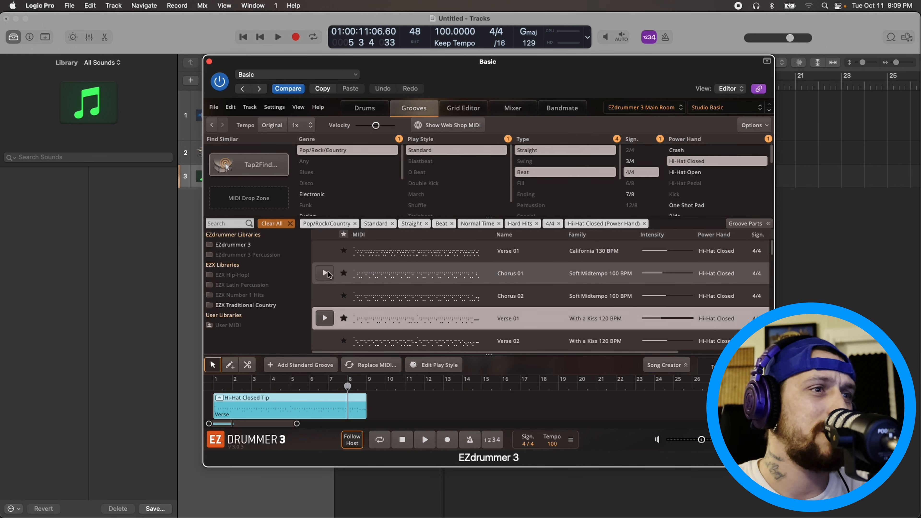
{"action": "left_click", "coordinate": [328, 275]}
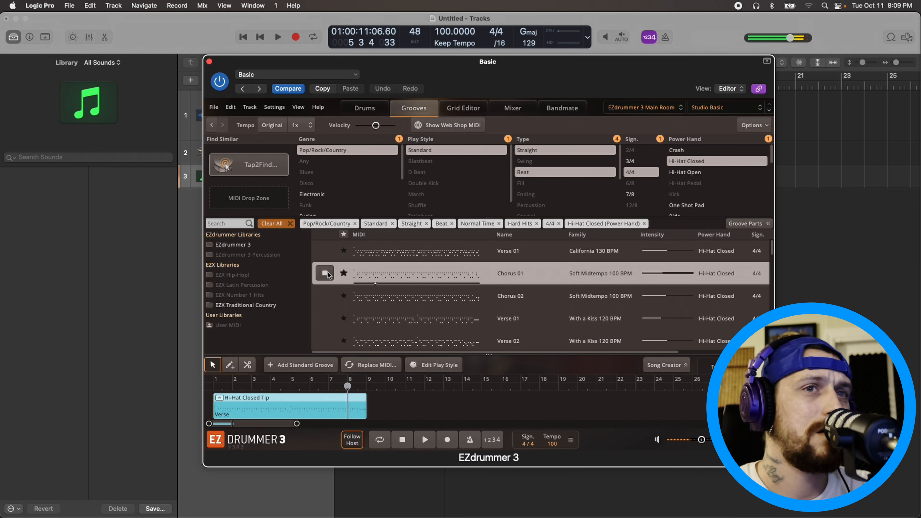
{"action": "left_click", "coordinate": [324, 273]}
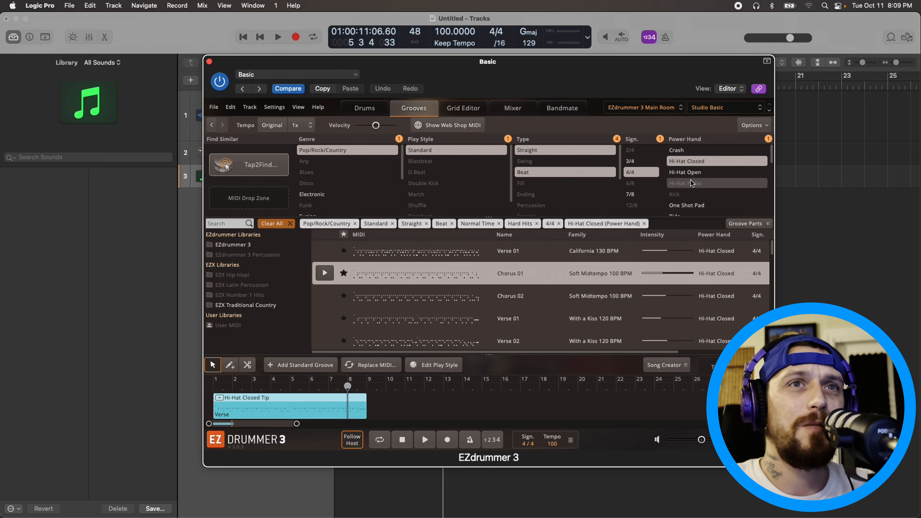
Clear the power hand and time signature filters from the groove search and deselect the Straight type.
{"action": "left_click", "coordinate": [696, 164]}
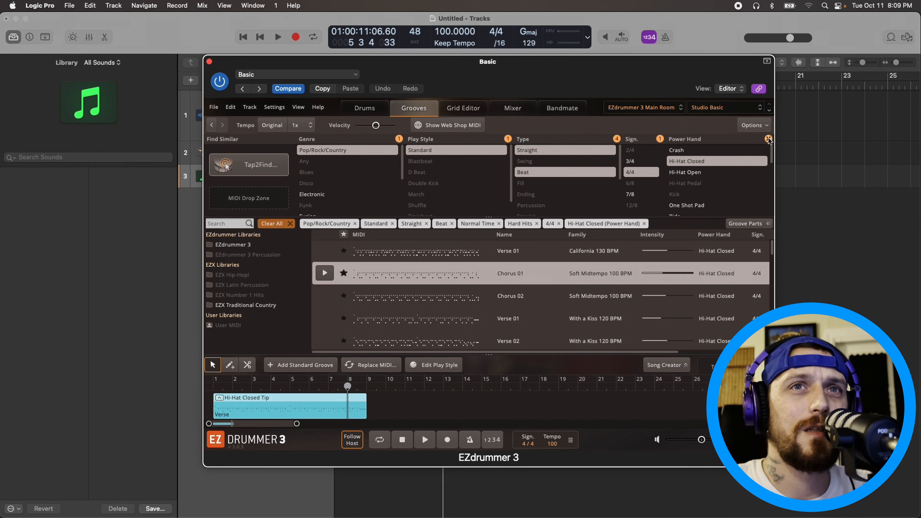
{"action": "left_click", "coordinate": [661, 140]}
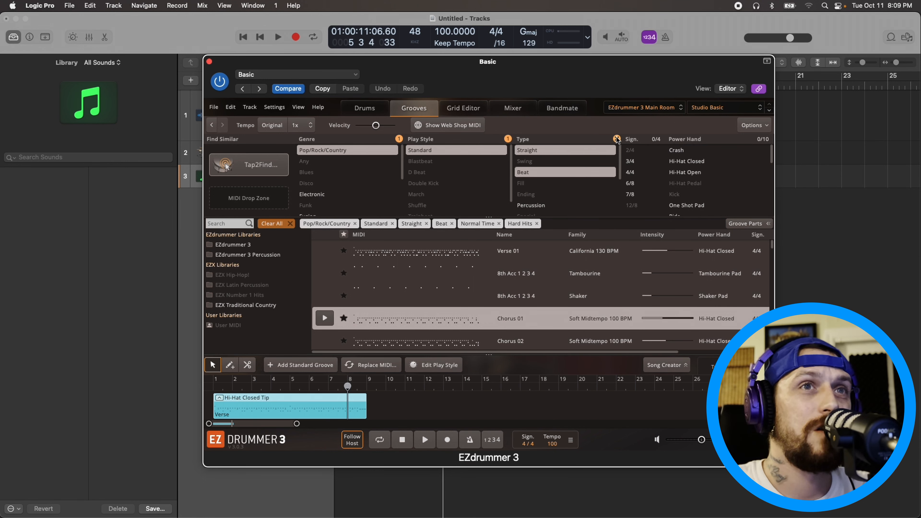
{"action": "left_click", "coordinate": [610, 151]}
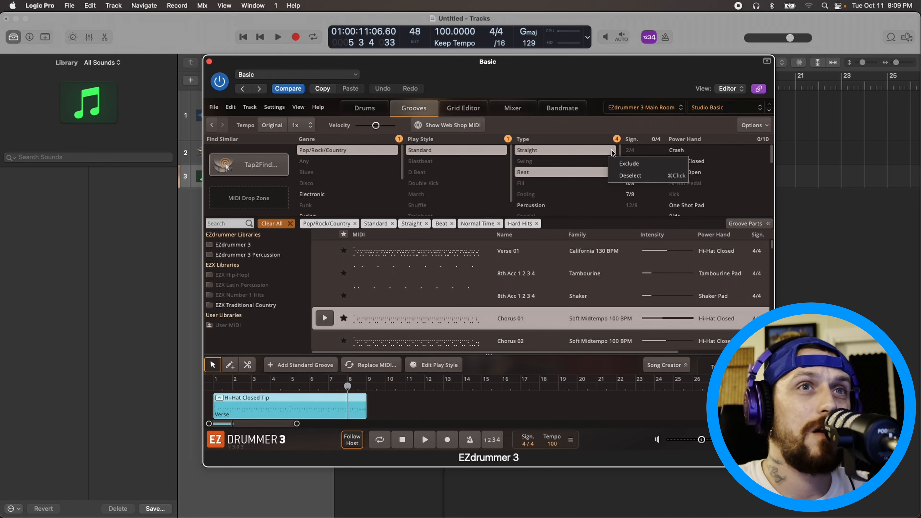
{"action": "left_click", "coordinate": [631, 175]}
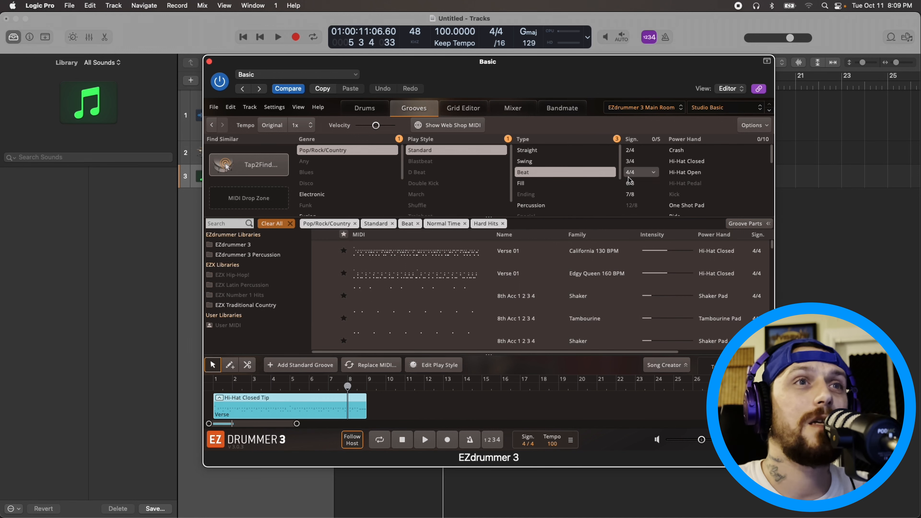
Change the groove type filter from Beat to Fill and deselect Hard Hits, keeping Normal Time.
{"action": "scroll", "coordinate": [561, 181], "scroll_direction": "down", "scroll_amount": 1}
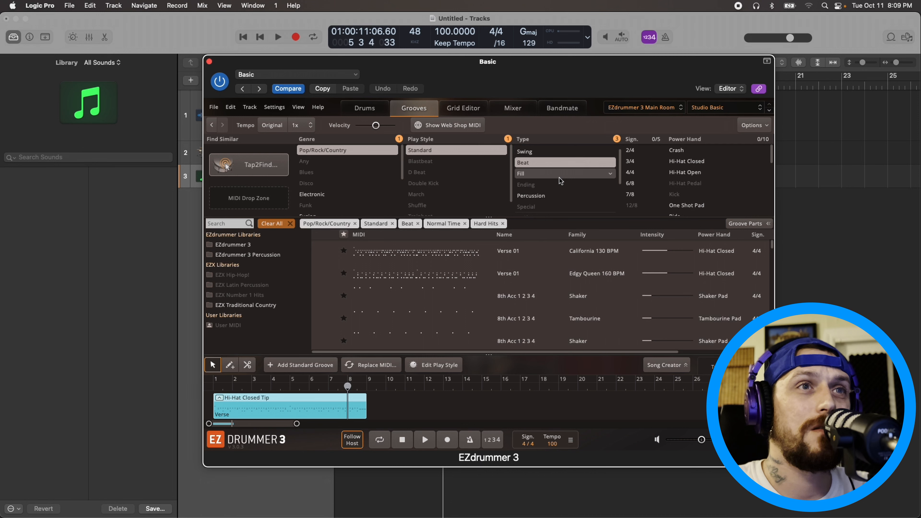
{"action": "left_click", "coordinate": [576, 173]}
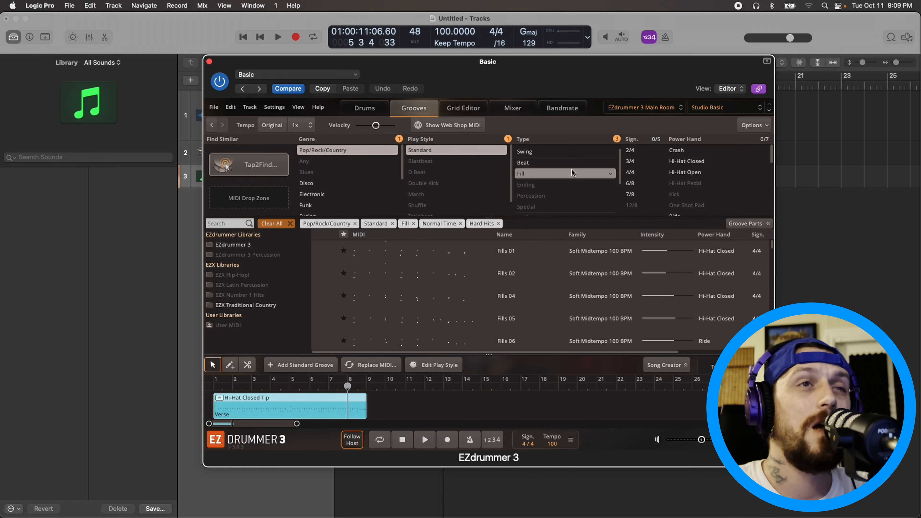
{"action": "scroll", "coordinate": [573, 173], "scroll_direction": "down", "scroll_amount": 6}
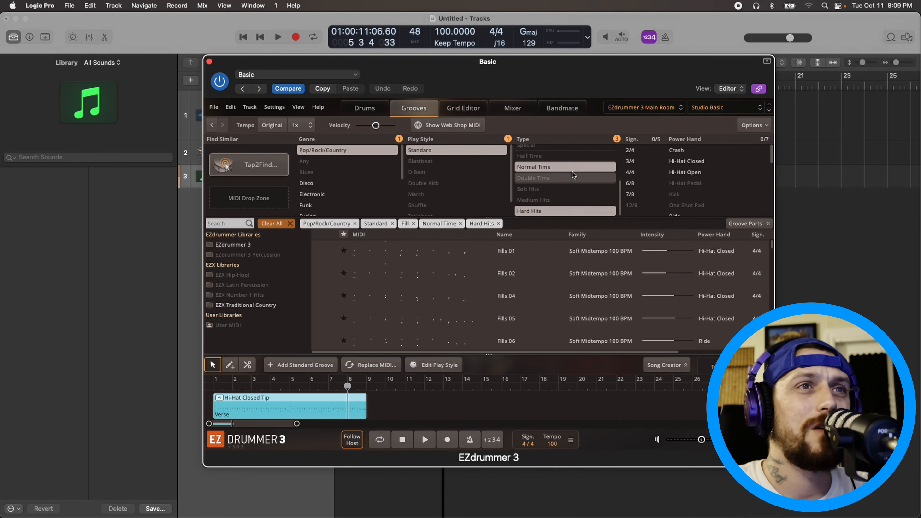
{"action": "left_click", "coordinate": [612, 211]}
{"action": "left_click", "coordinate": [631, 236]}
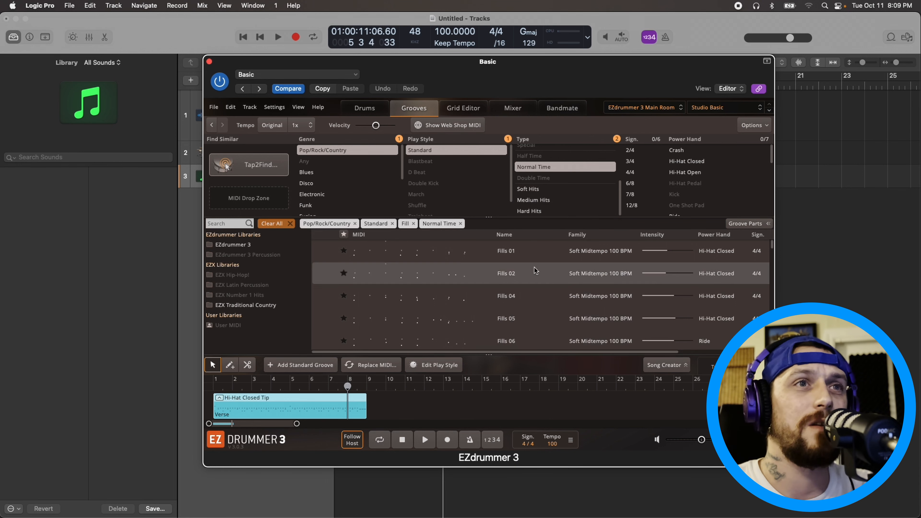
{"action": "scroll", "coordinate": [573, 192], "scroll_direction": "up", "scroll_amount": 4}
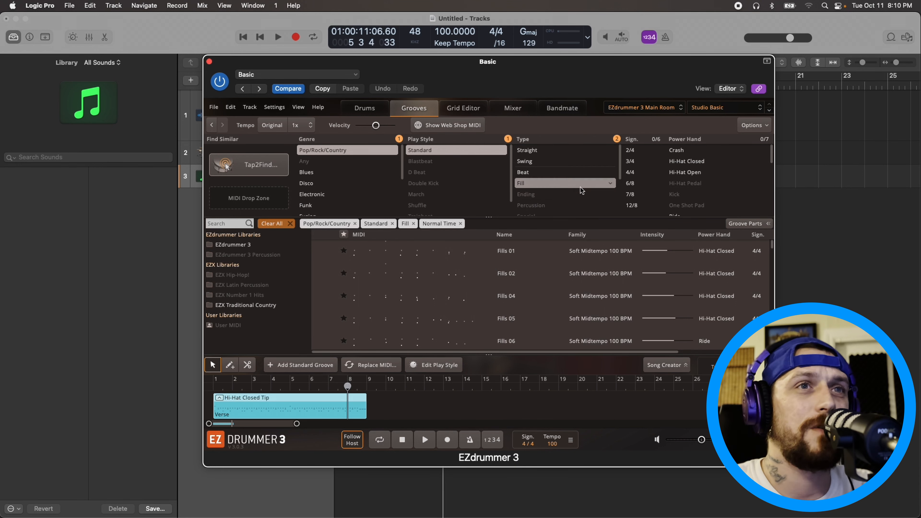
{"action": "scroll", "coordinate": [581, 190], "scroll_direction": "down", "scroll_amount": 3}
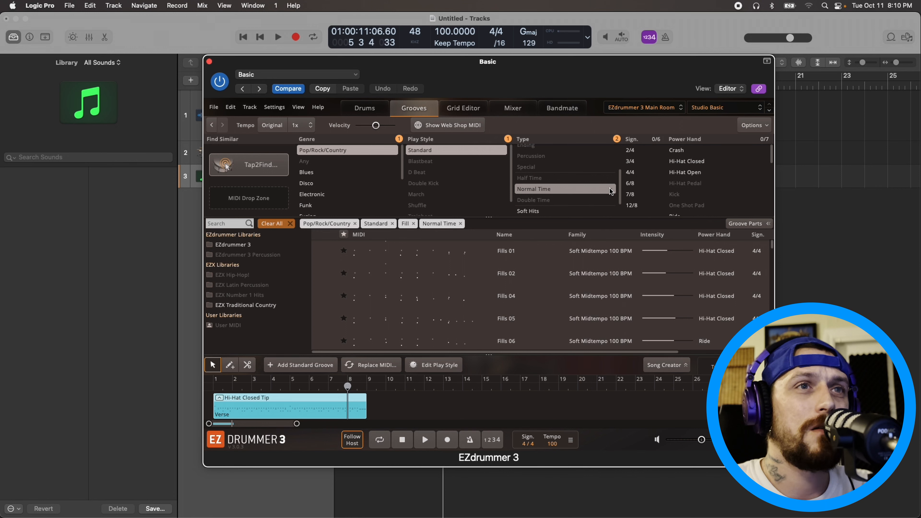
{"action": "scroll", "coordinate": [609, 189], "scroll_direction": "up", "scroll_amount": 4}
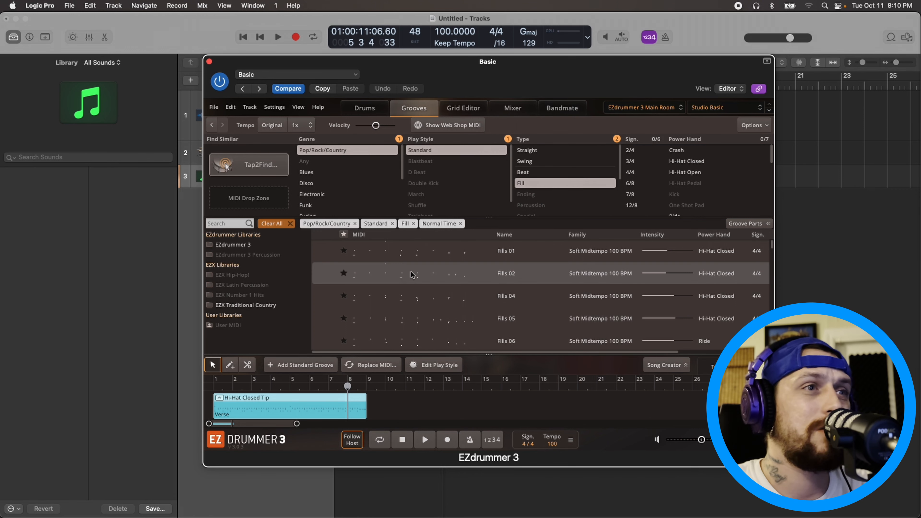
Audition Fills 01, 02, 04 and 05 from the Soft Midtempo 100 BPM family.
{"action": "left_click", "coordinate": [326, 252]}
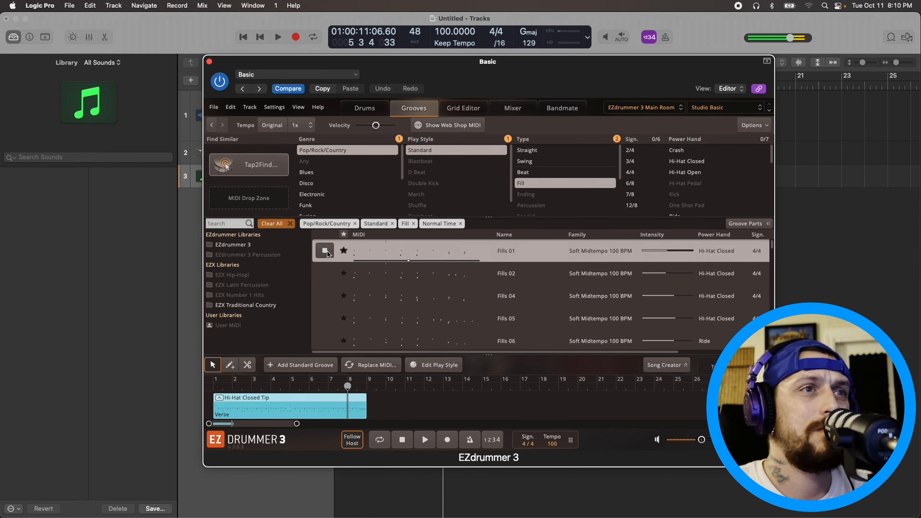
{"action": "left_click", "coordinate": [325, 273]}
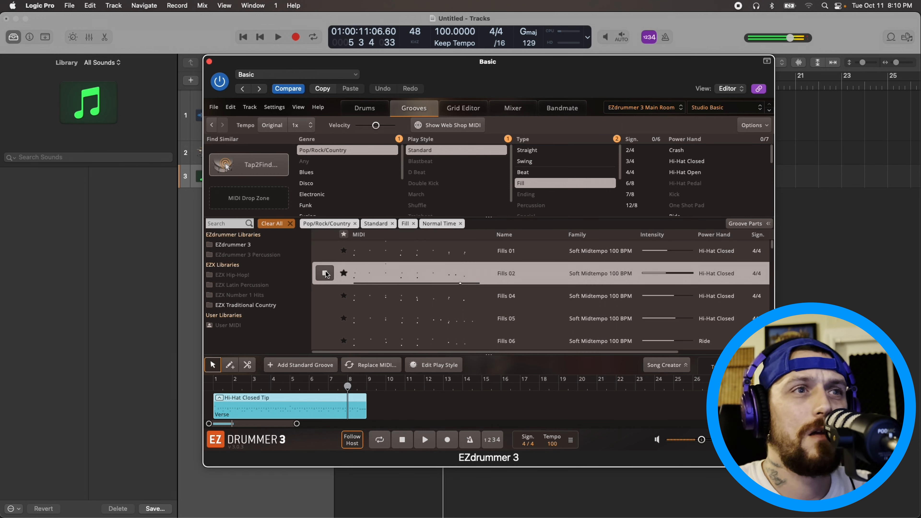
{"action": "left_click", "coordinate": [325, 296]}
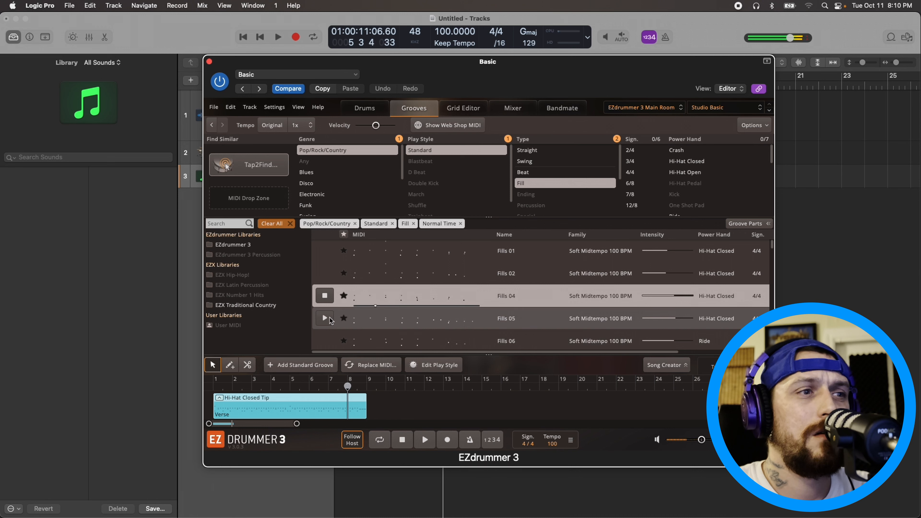
{"action": "left_click", "coordinate": [330, 319]}
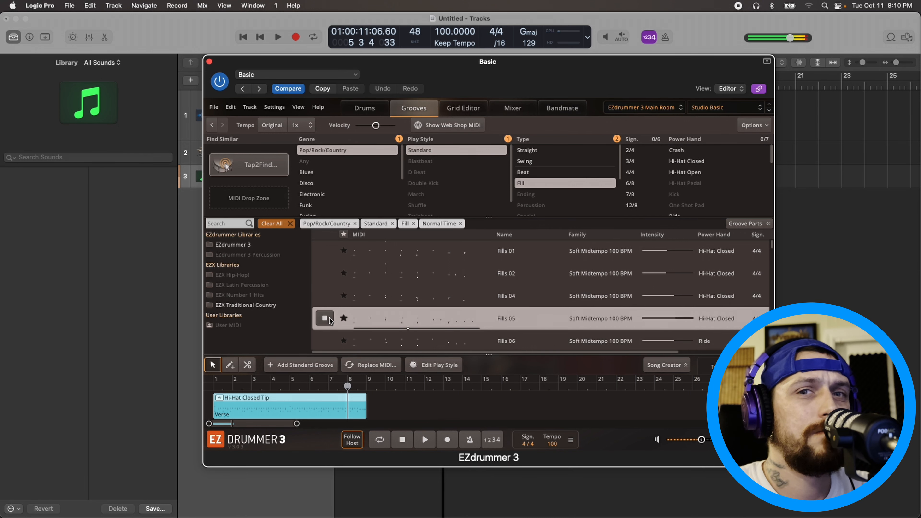
{"action": "left_click", "coordinate": [330, 319]}
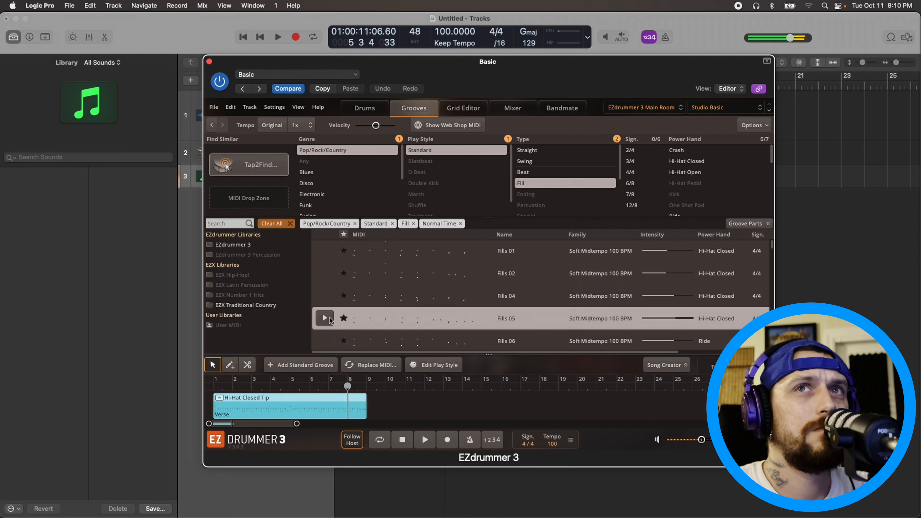
Audition Soft Midtempo Fills 06, 07, 03 and 08, plus Fills 01 from the Halftime Pulse 102 BPM family.
{"action": "scroll", "coordinate": [327, 327], "scroll_direction": "down", "scroll_amount": 2}
{"action": "left_click", "coordinate": [325, 295]}
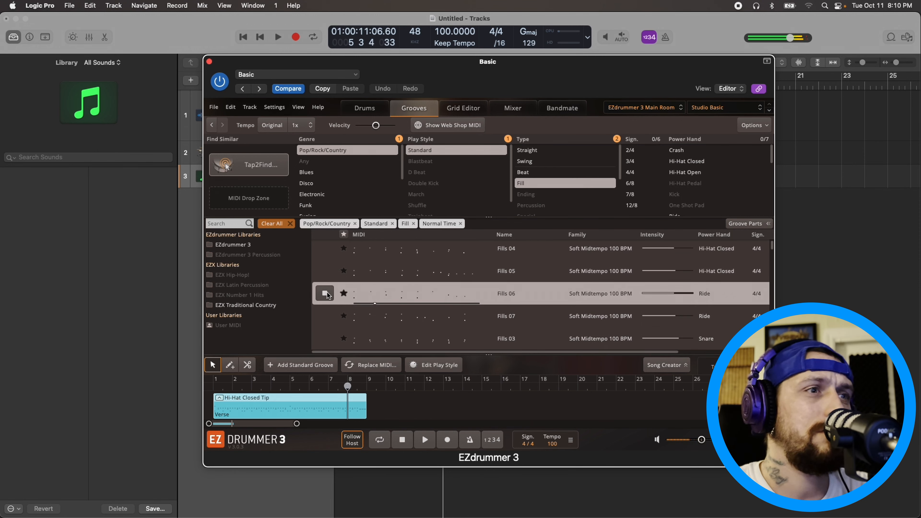
{"action": "left_click", "coordinate": [326, 316]}
{"action": "scroll", "coordinate": [327, 317], "scroll_direction": "down", "scroll_amount": 1}
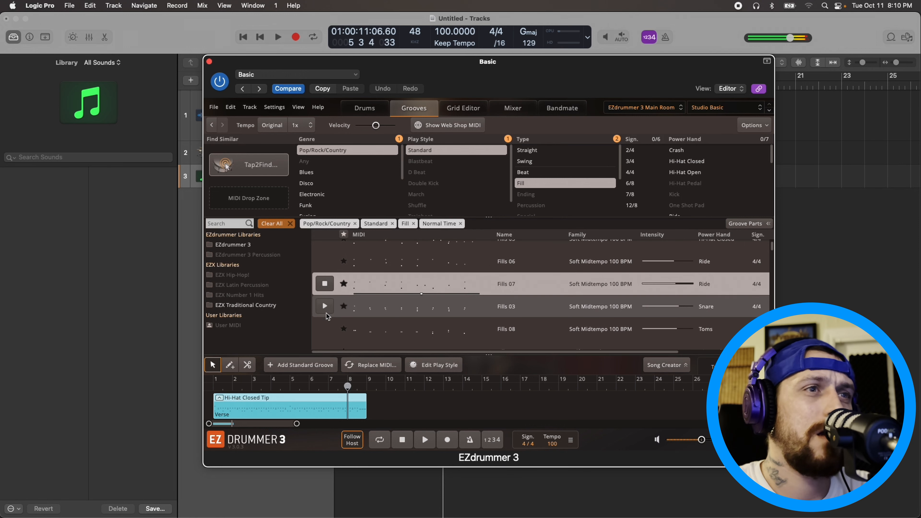
{"action": "left_click", "coordinate": [325, 308]}
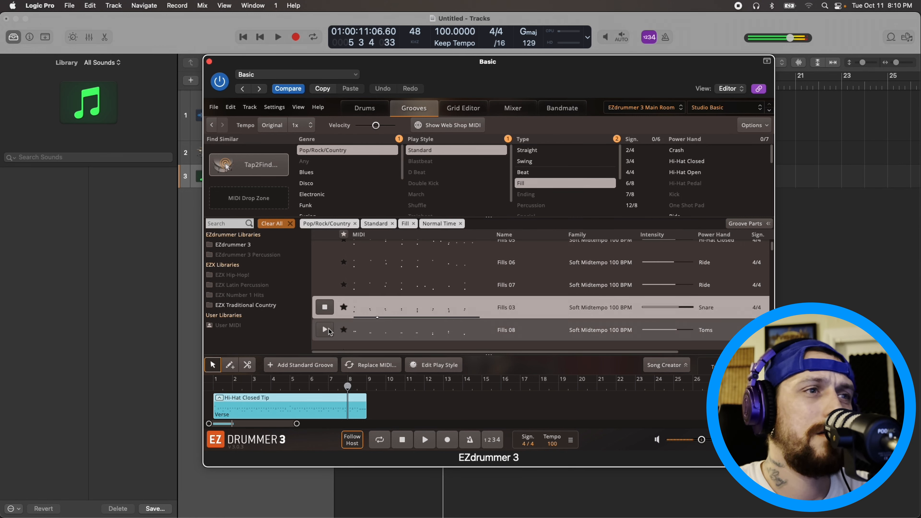
{"action": "left_click", "coordinate": [325, 330]}
{"action": "scroll", "coordinate": [328, 330], "scroll_direction": "down", "scroll_amount": 2}
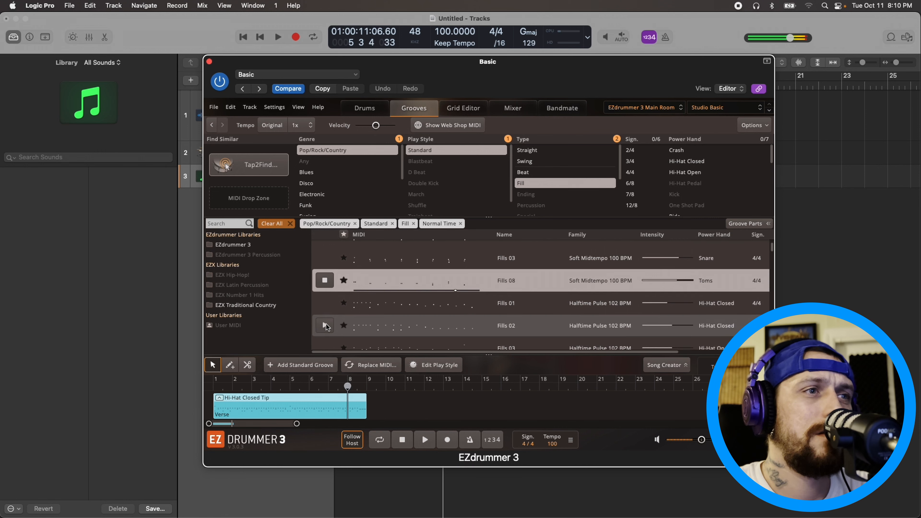
{"action": "left_click", "coordinate": [325, 304]}
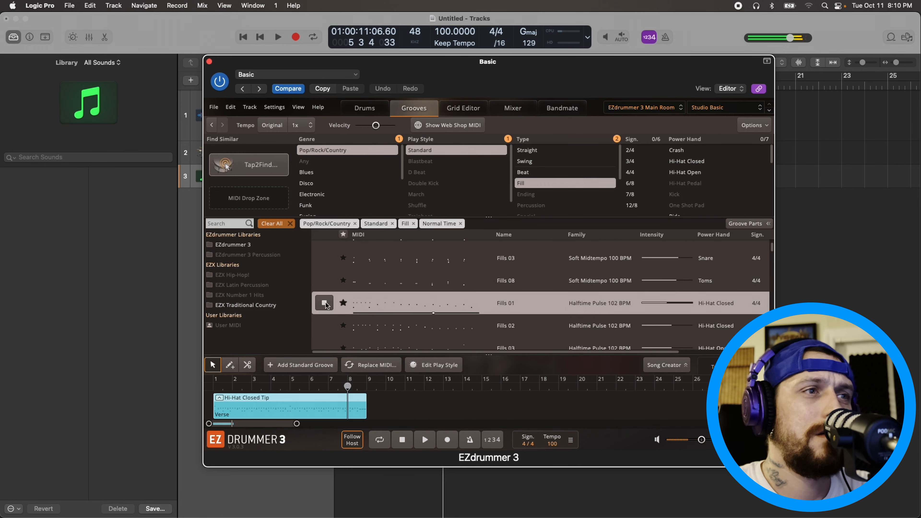
{"action": "left_click", "coordinate": [325, 304]}
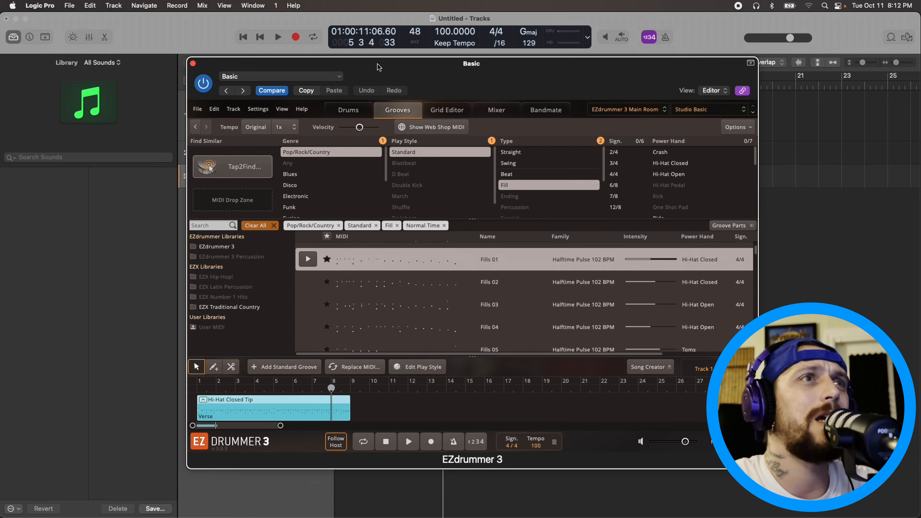
Replay Halftime Pulse Fills 01 and place it over bar 8 of the EZdrummer song track, at the end of the verse.
{"action": "left_click_drag", "start_coordinate": [377, 66], "coordinate": [459, 58]}
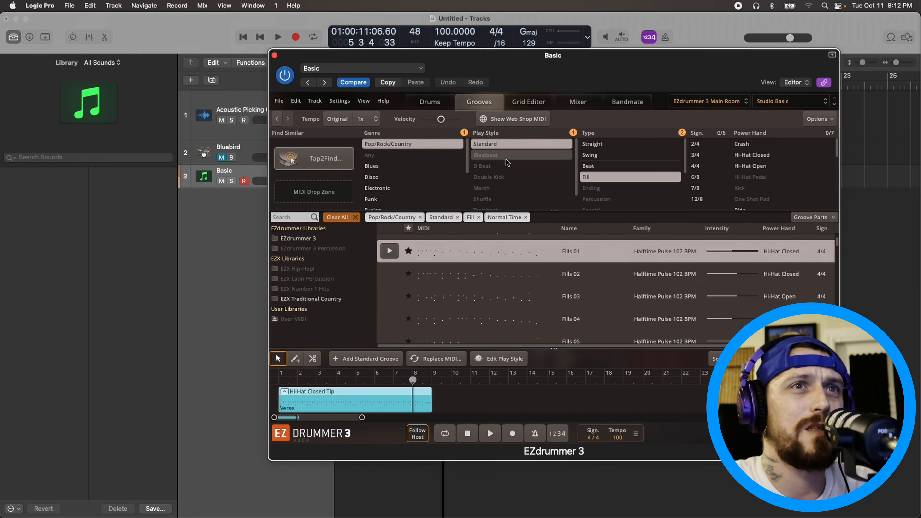
{"action": "left_click", "coordinate": [389, 251]}
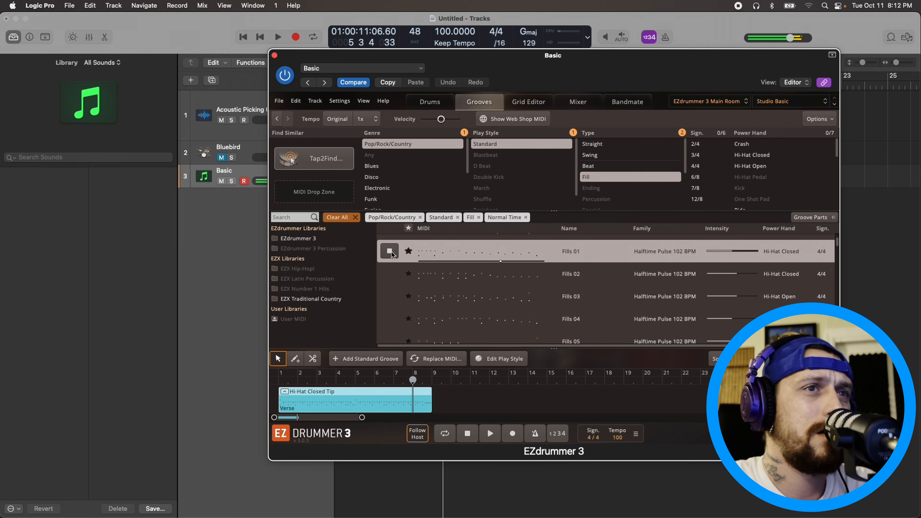
{"action": "left_click", "coordinate": [390, 251]}
{"action": "left_click_drag", "start_coordinate": [438, 256], "coordinate": [427, 398]}
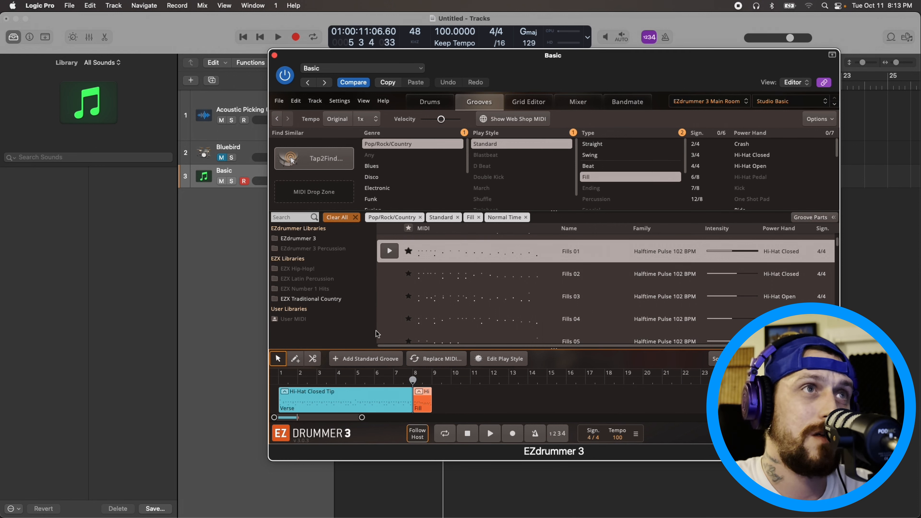
Move the plug-in window clear of the Logic track headers and set EZdrummer's song playhead to bar 7.
{"action": "left_click_drag", "start_coordinate": [449, 57], "coordinate": [504, 46]}
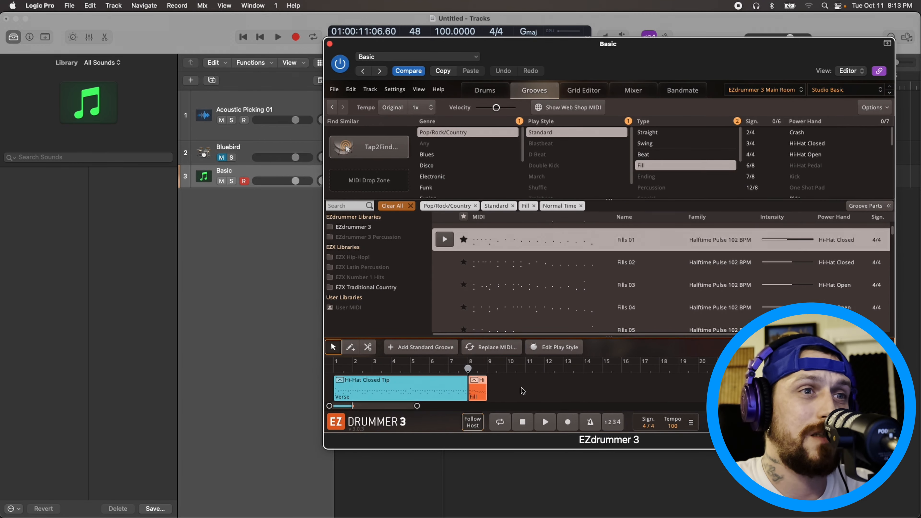
{"action": "left_click", "coordinate": [458, 371]}
{"action": "left_click_drag", "start_coordinate": [456, 370], "coordinate": [449, 370]}
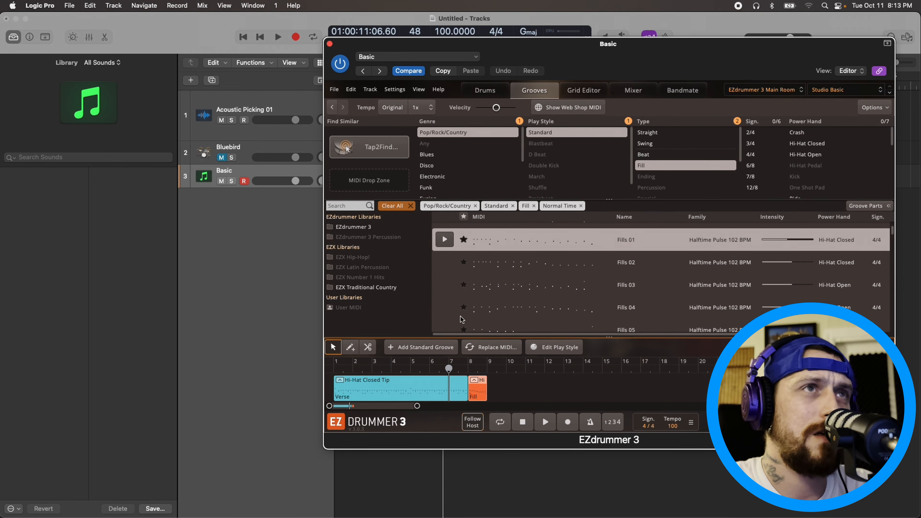
Play the guitar loop with the EZdrummer song track from bar 6 through the bar 8 fill, then stop playback.
{"action": "left_click_drag", "start_coordinate": [542, 48], "coordinate": [506, 71]}
{"action": "key", "text": "space"}
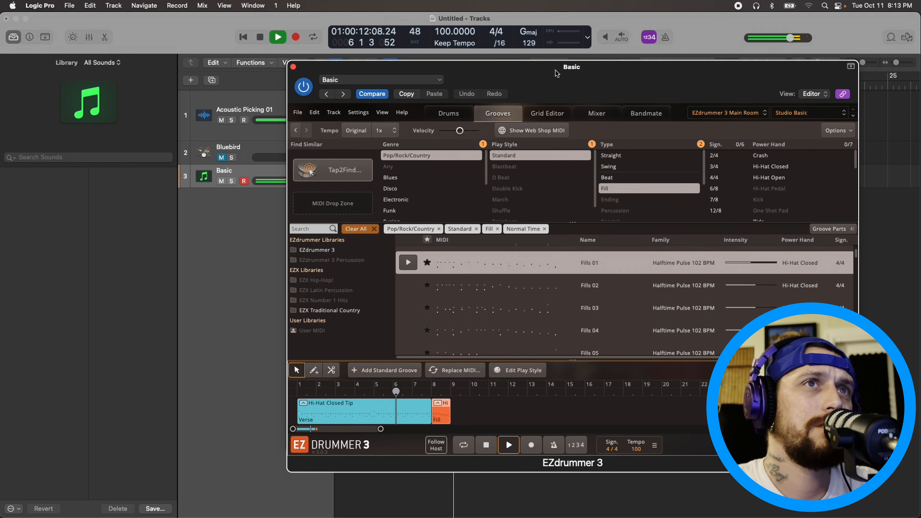
{"action": "left_click_drag", "start_coordinate": [557, 71], "coordinate": [555, 100]}
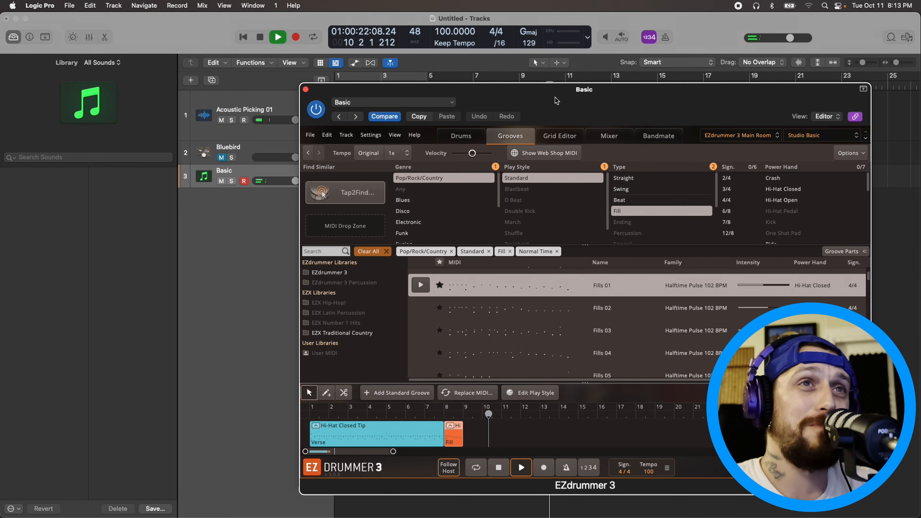
{"action": "key", "text": "space"}
{"action": "left_click_drag", "start_coordinate": [554, 91], "coordinate": [531, 68]}
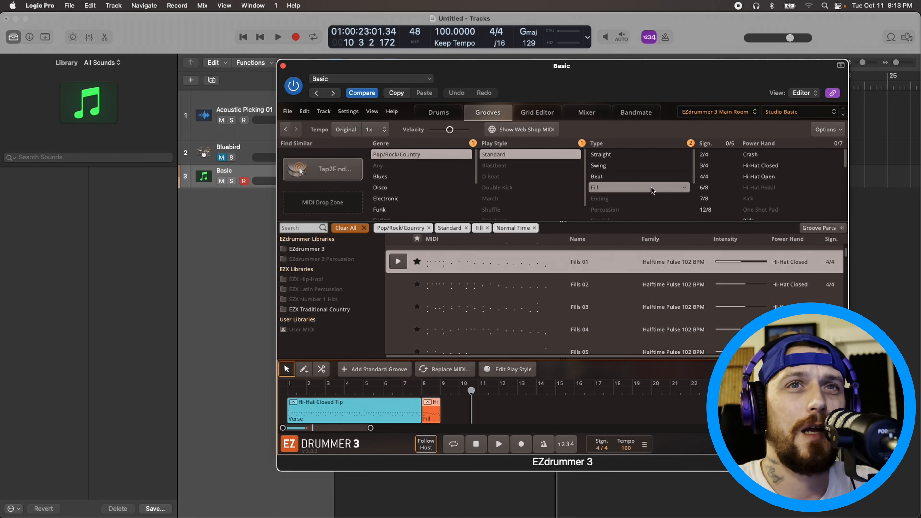
Filter the fills to the Toms power hand and audition Fills 08, Fills 05, Fills 11 and Pickups 01.
{"action": "scroll", "coordinate": [762, 184], "scroll_direction": "down", "scroll_amount": 5}
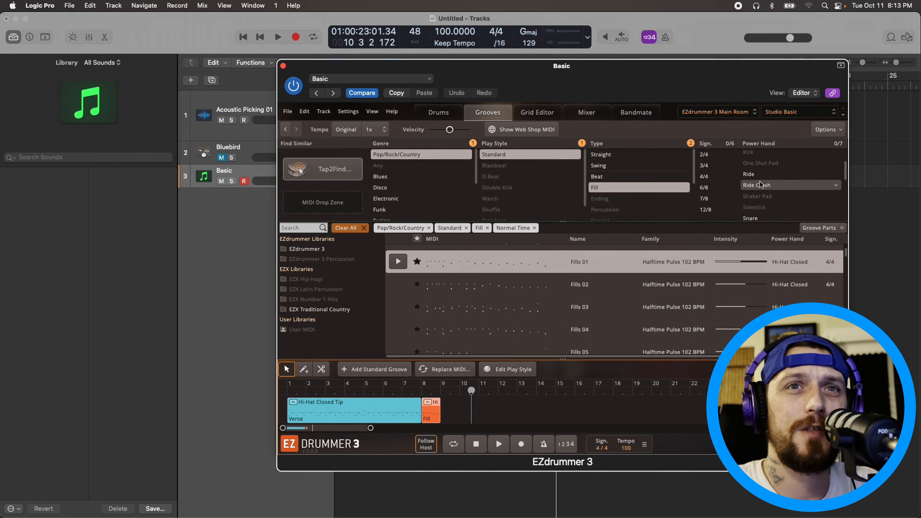
{"action": "left_click", "coordinate": [762, 185]}
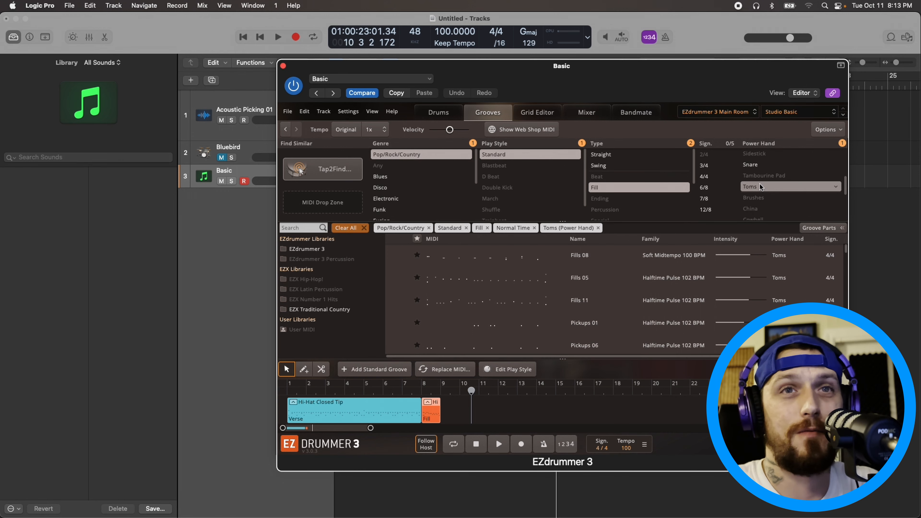
{"action": "left_click", "coordinate": [398, 255]}
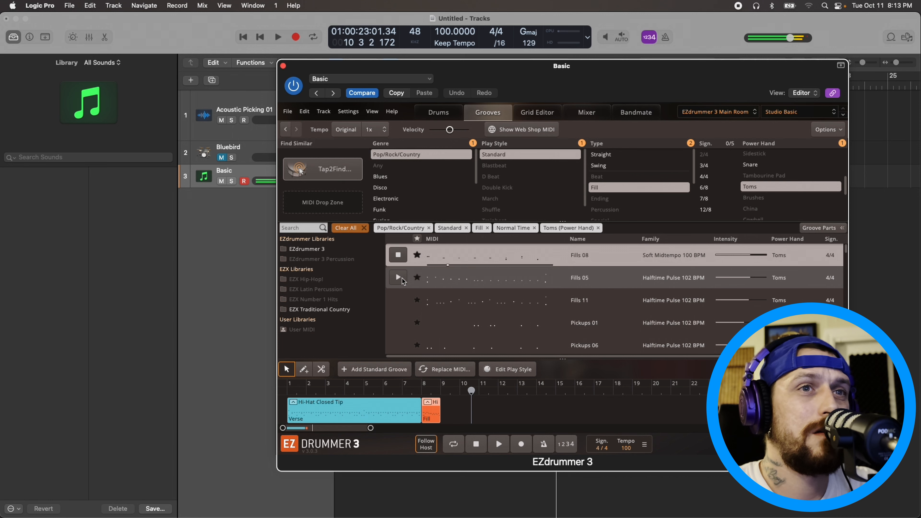
{"action": "left_click", "coordinate": [399, 278]}
{"action": "left_click", "coordinate": [398, 300]}
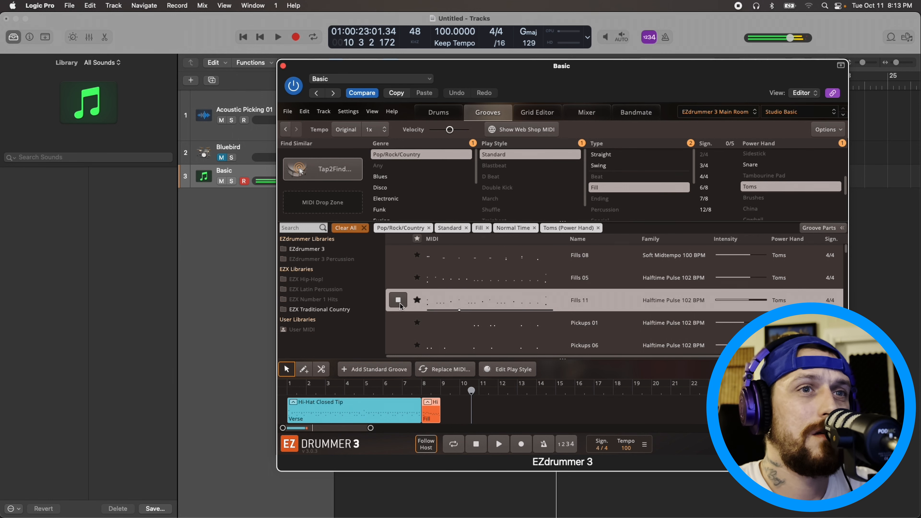
{"action": "left_click", "coordinate": [398, 322]}
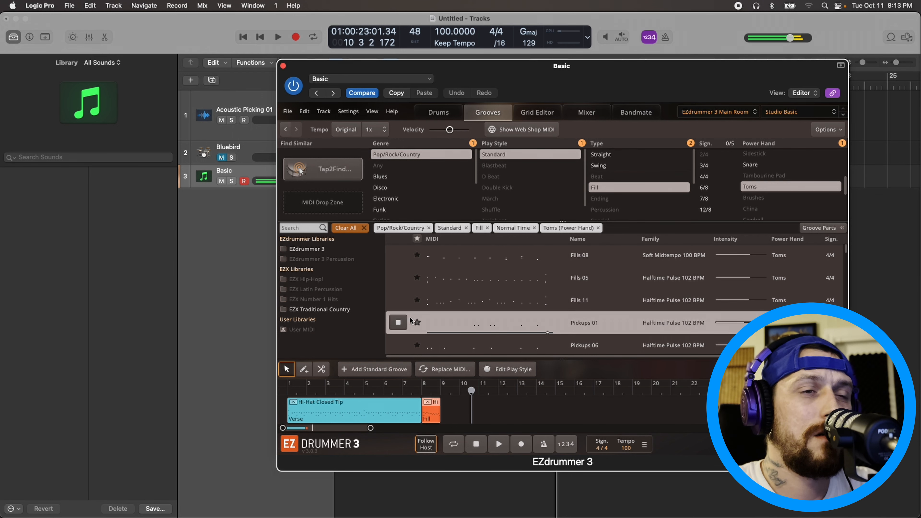
Audition Pickups 06 from Halftime Pulse 102 BPM and Pickups 08 from Moving in 16ths 104 BPM.
{"action": "scroll", "coordinate": [410, 318], "scroll_direction": "down", "scroll_amount": 2}
{"action": "left_click", "coordinate": [399, 317]}
{"action": "scroll", "coordinate": [402, 317], "scroll_direction": "down", "scroll_amount": 2}
{"action": "scroll", "coordinate": [403, 312], "scroll_direction": "down", "scroll_amount": 1}
{"action": "left_click", "coordinate": [399, 291]}
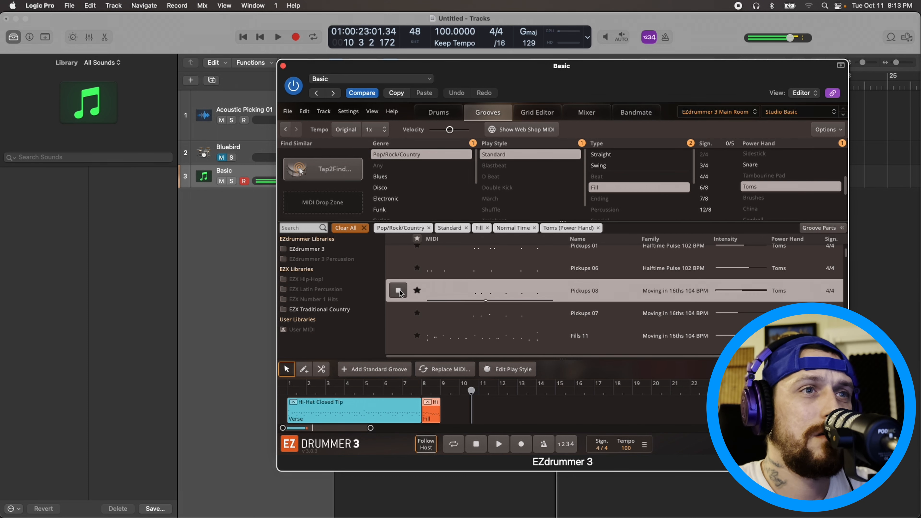
{"action": "left_click", "coordinate": [400, 291]}
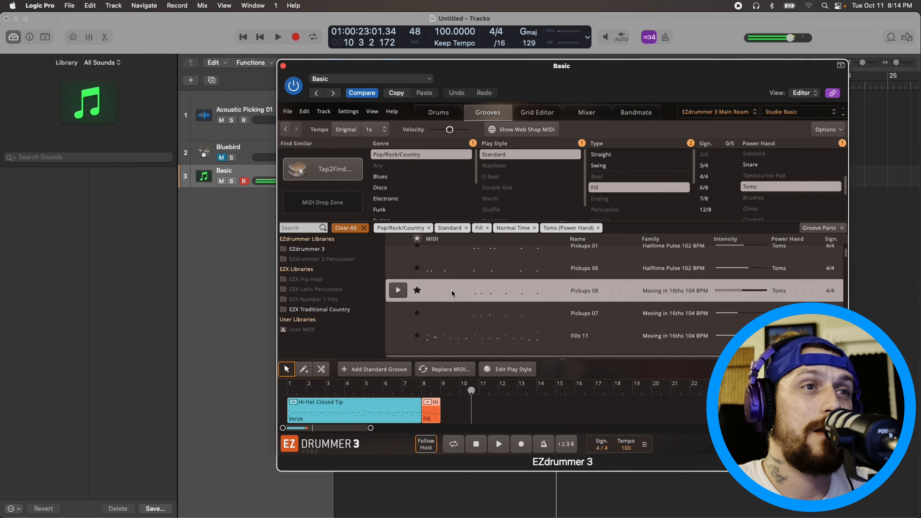
Replace the bar 8 fill with Pickups 08, extending the verse groove to the middle of bar 8 to meet it.
{"action": "left_click_drag", "start_coordinate": [444, 289], "coordinate": [483, 392]}
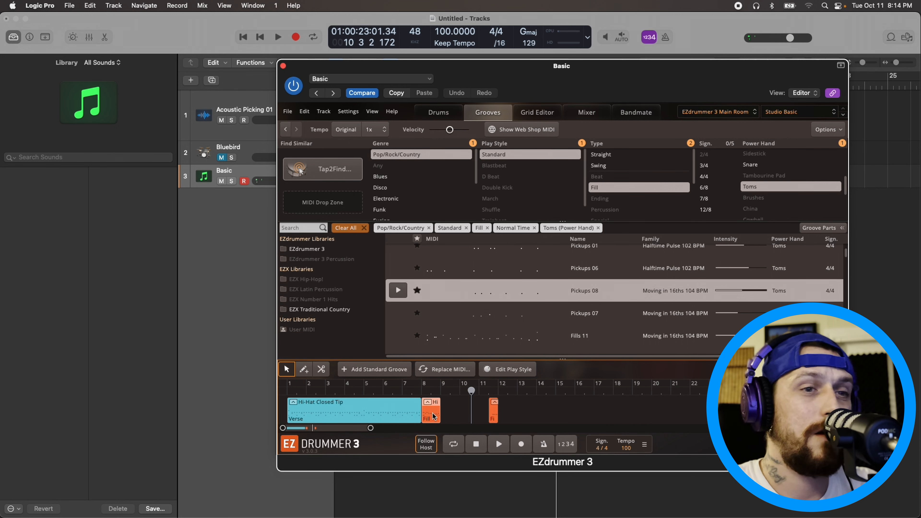
{"action": "key", "text": "Delete"}
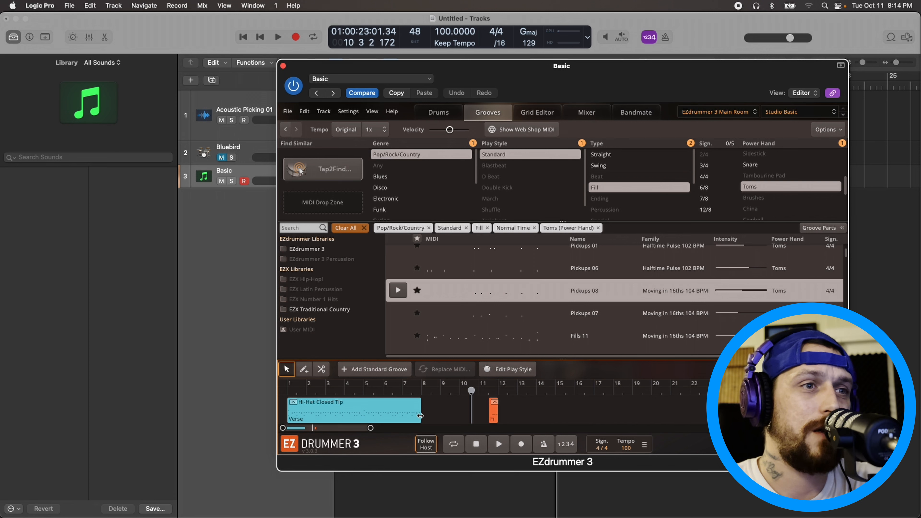
{"action": "mouse_move", "coordinate": [420, 416]}
{"action": "left_mouse_down"}
{"action": "mouse_move", "coordinate": [443, 416]}
{"action": "mouse_move", "coordinate": [435, 416]}
{"action": "left_mouse_up"}
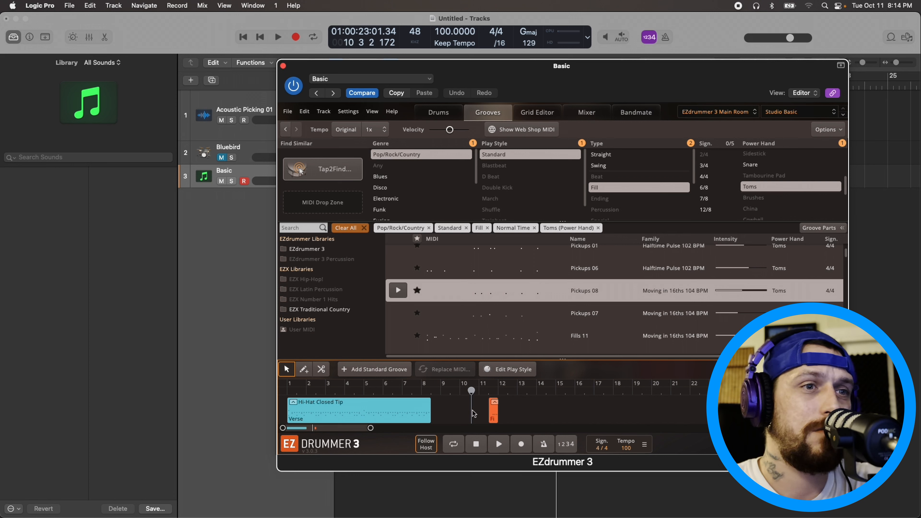
{"action": "left_click_drag", "start_coordinate": [494, 411], "coordinate": [436, 412]}
Play the song from bar 7 to bar 9 to hear the transition into the tom fill.
{"action": "left_click", "coordinate": [416, 393]}
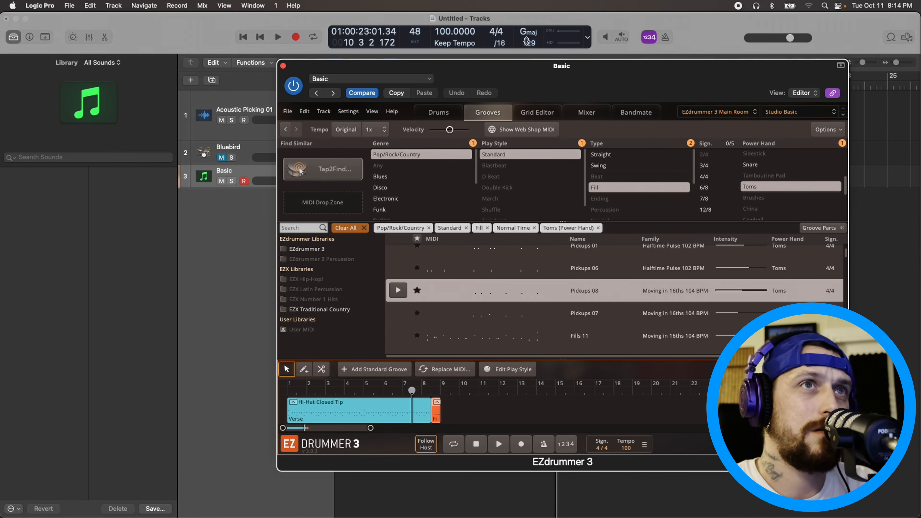
{"action": "left_click_drag", "start_coordinate": [528, 68], "coordinate": [521, 133]}
{"action": "left_click", "coordinate": [473, 85]}
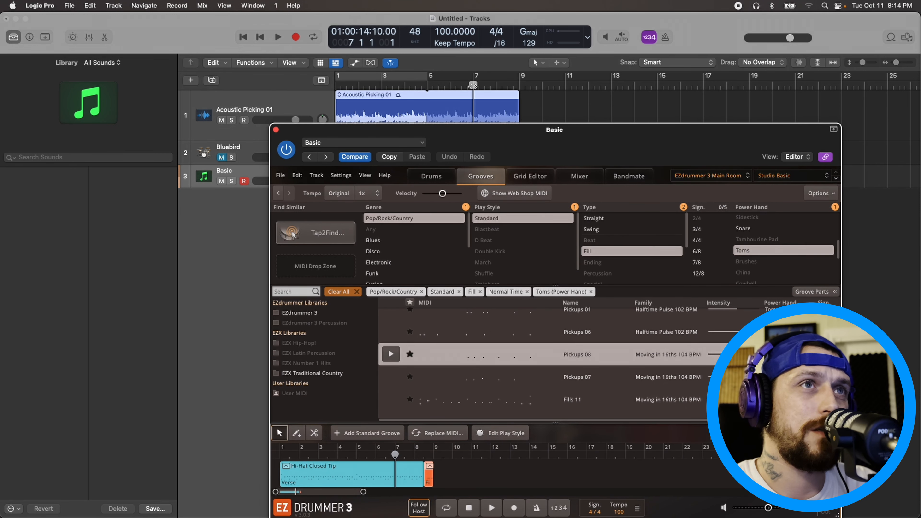
{"action": "key", "text": "space"}
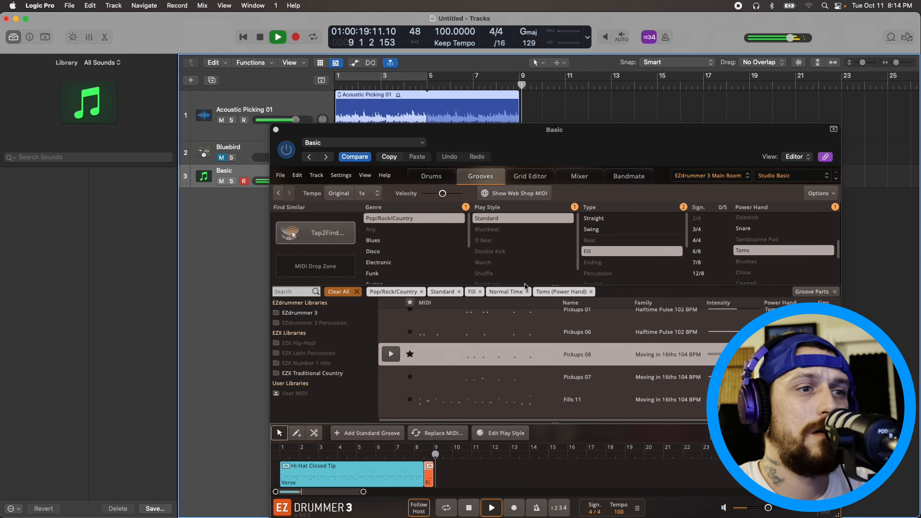
{"action": "key", "text": "space"}
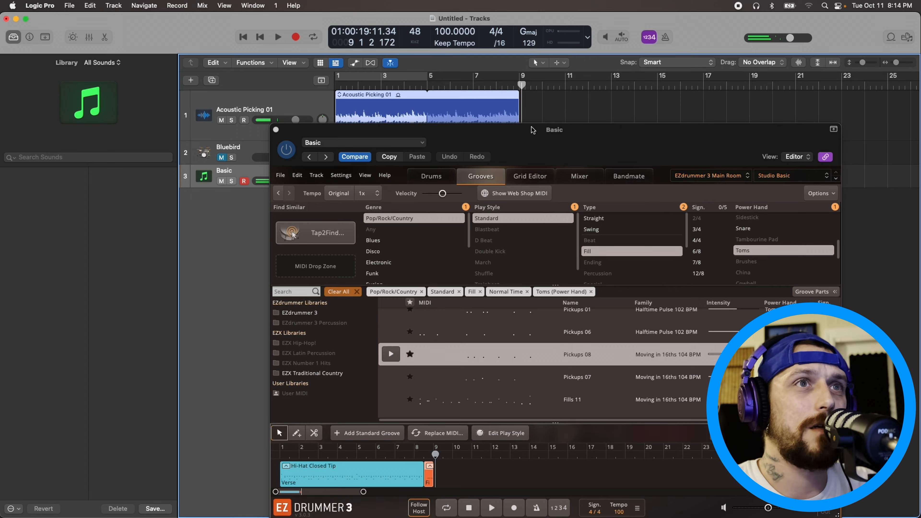
Shift the boundary between the verse groove and the fill slightly later in bar 8, and play back the ending.
{"action": "left_click_drag", "start_coordinate": [532, 130], "coordinate": [525, 42]}
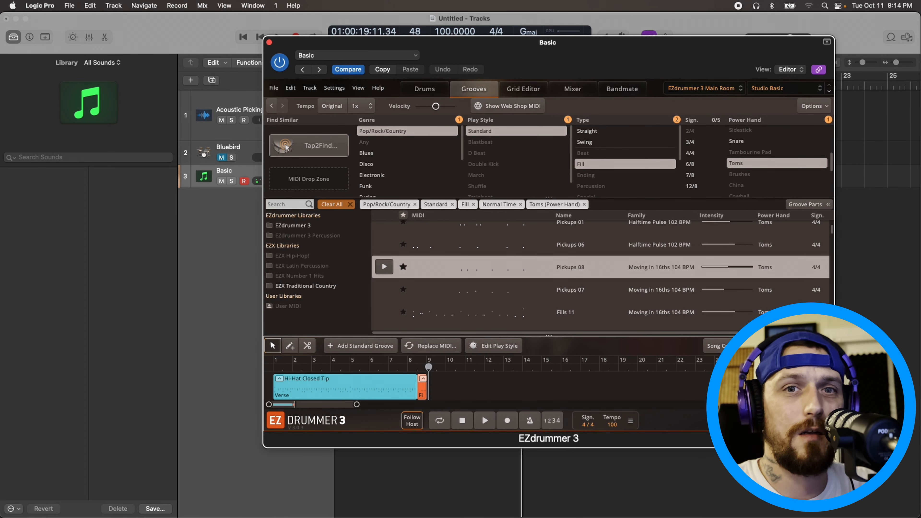
{"action": "key", "text": "h"}
{"action": "key", "text": "h"}
{"action": "key", "text": "h"}
{"action": "key", "text": "h"}
{"action": "key", "text": "h"}
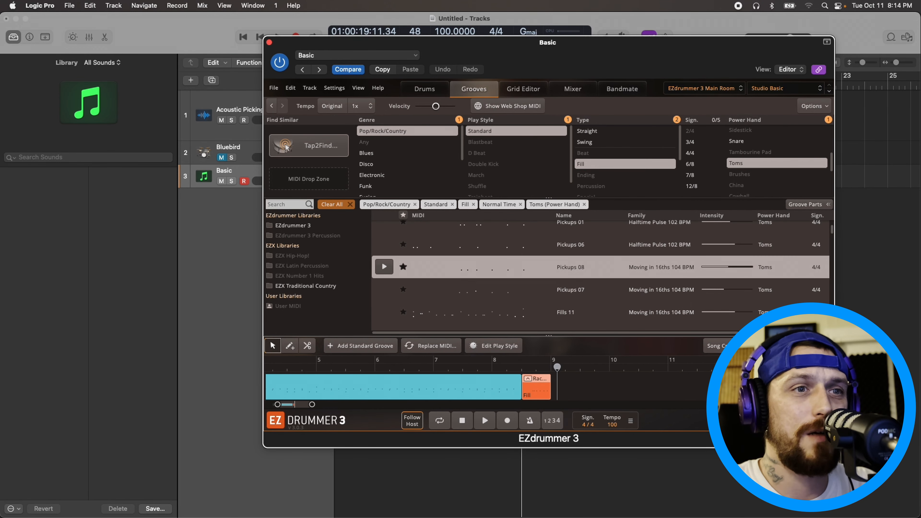
{"action": "key", "text": "h"}
{"action": "left_click_drag", "start_coordinate": [518, 394], "coordinate": [522, 395]}
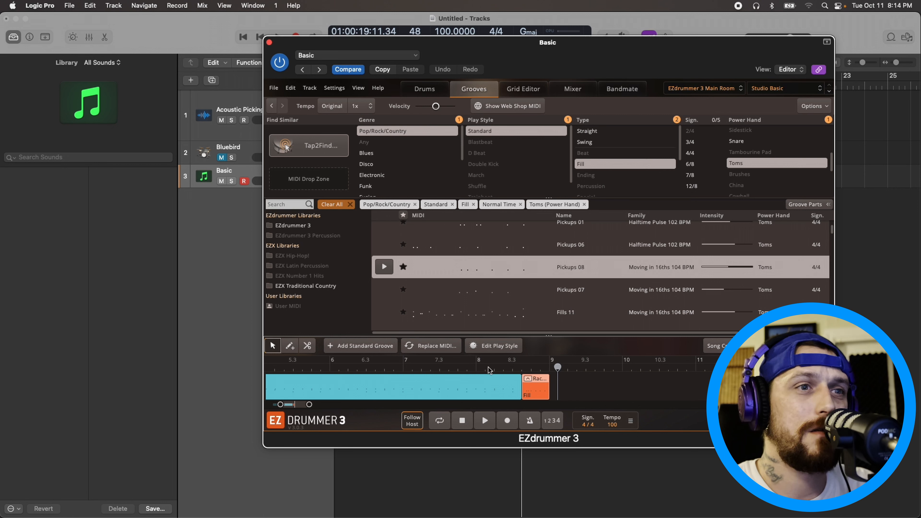
{"action": "key", "text": "space"}
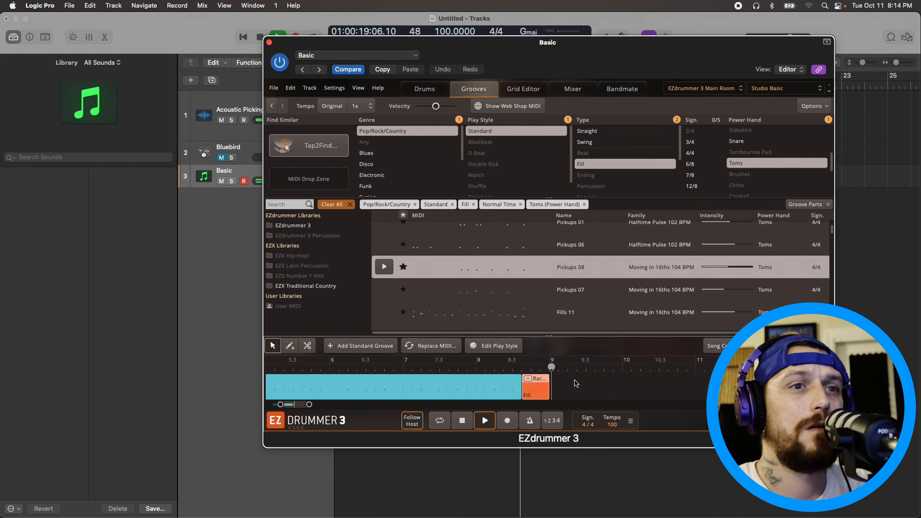
{"action": "key", "text": "space"}
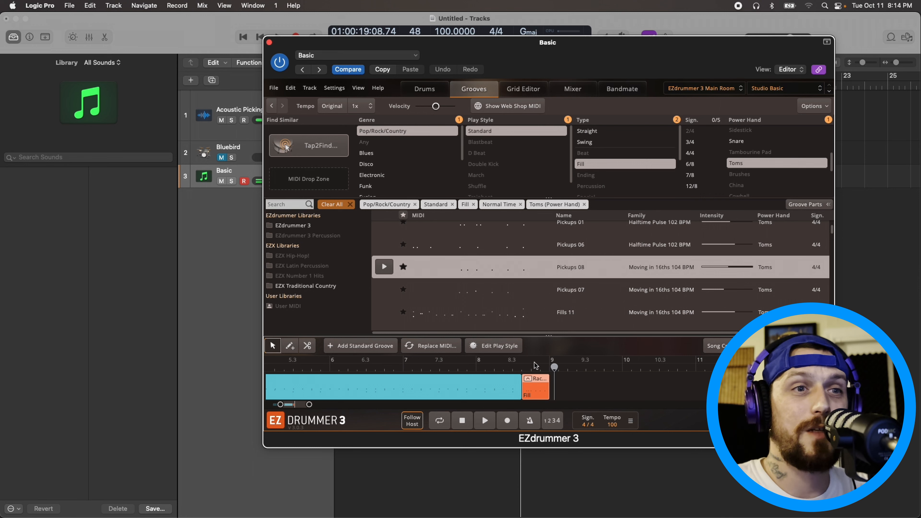
Copy the verse groove and fill together from EZdrummer's song track onto Logic's Basic track at bar 1.
{"action": "left_click_drag", "start_coordinate": [453, 44], "coordinate": [662, 38]}
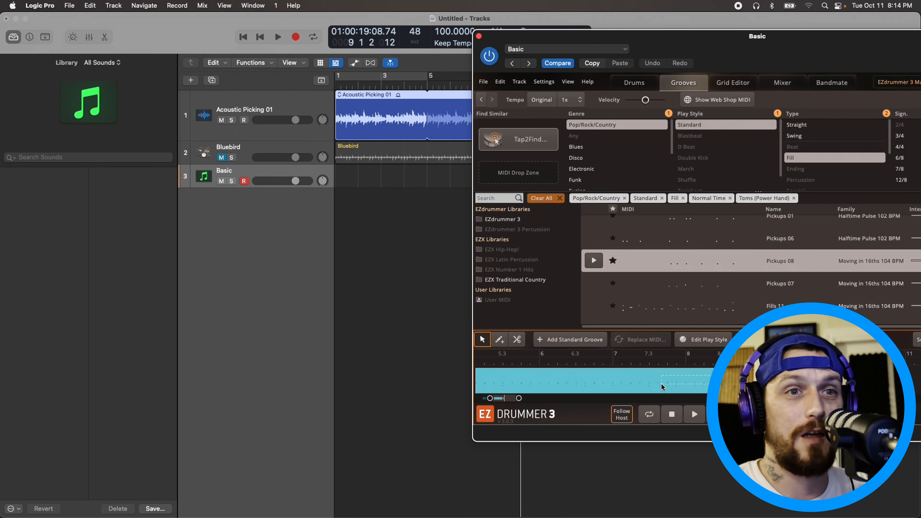
{"action": "left_click_drag", "start_coordinate": [605, 388], "coordinate": [603, 388]}
{"action": "left_click_drag", "start_coordinate": [535, 373], "coordinate": [339, 178]}
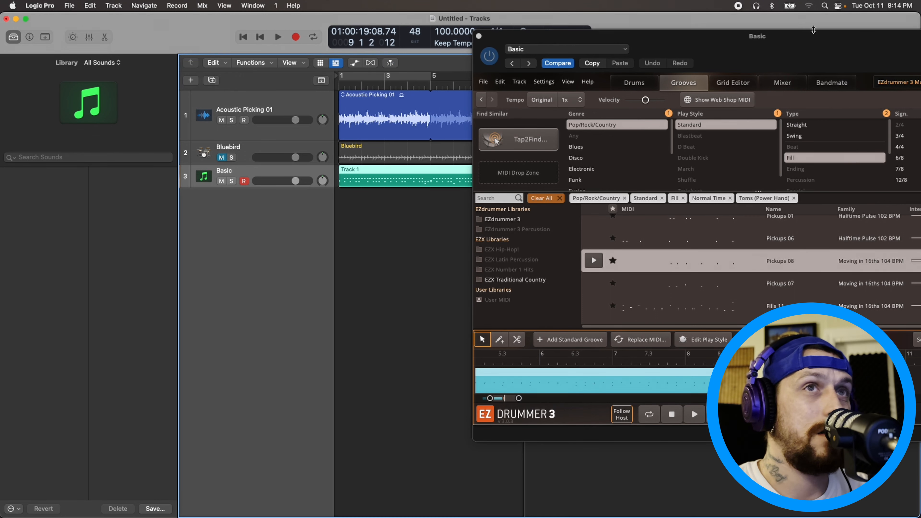
{"action": "left_click_drag", "start_coordinate": [801, 38], "coordinate": [577, 47]}
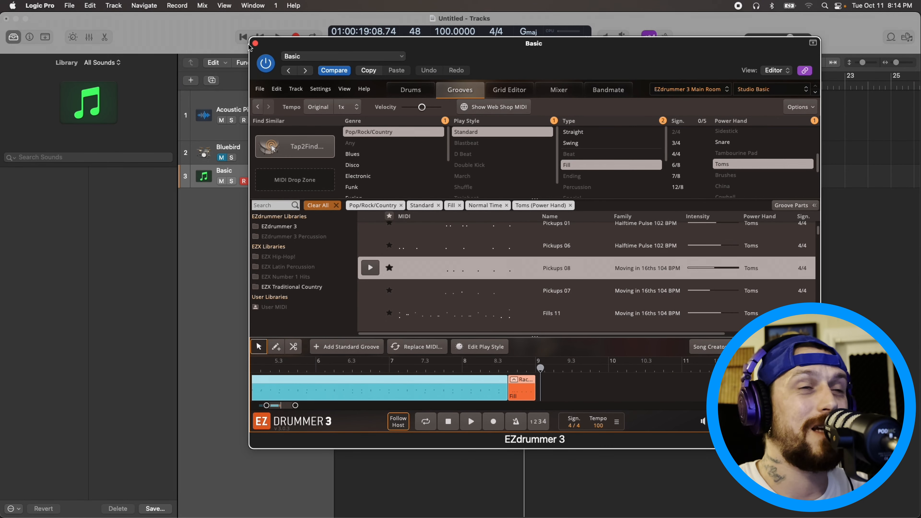
Mute the verse and fill blocks on EZdrummer's song track and close the plug-in window.
{"action": "left_click", "coordinate": [552, 392]}
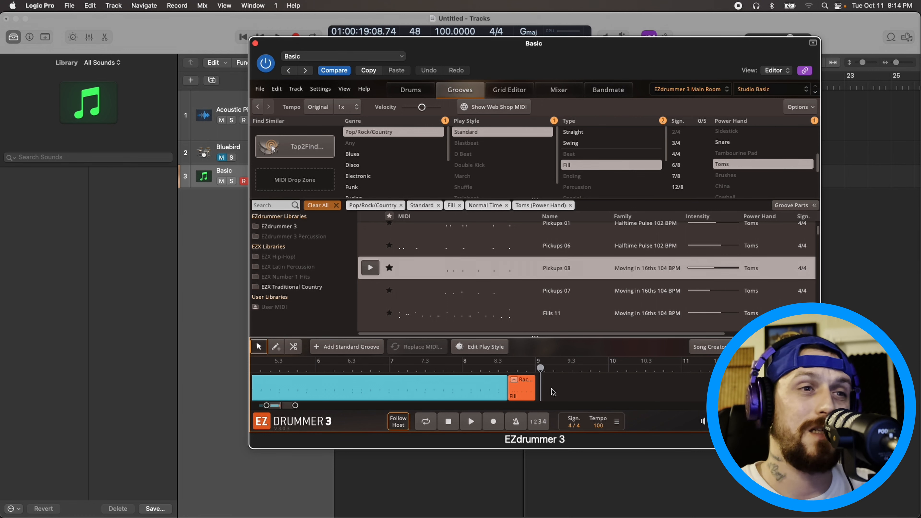
{"action": "left_click", "coordinate": [424, 383]}
{"action": "right_click", "coordinate": [413, 384]}
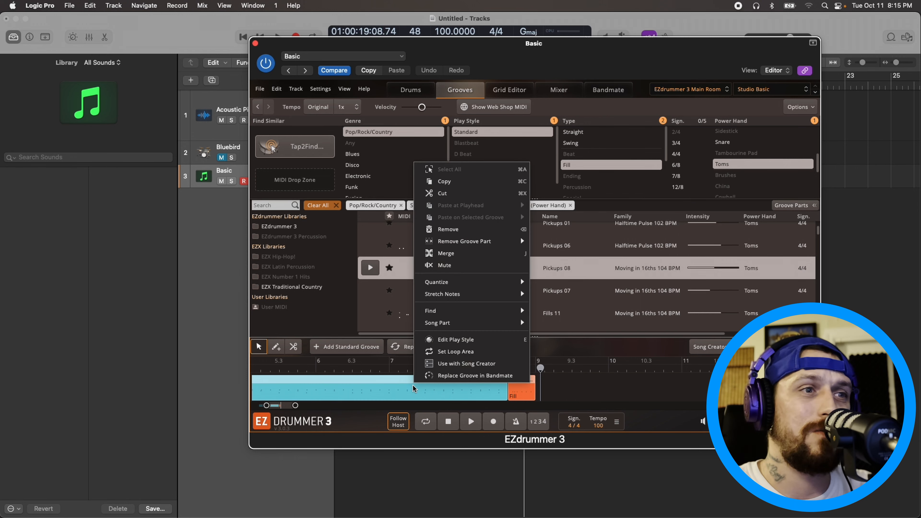
{"action": "left_click", "coordinate": [476, 268]}
{"action": "left_click", "coordinate": [256, 44]}
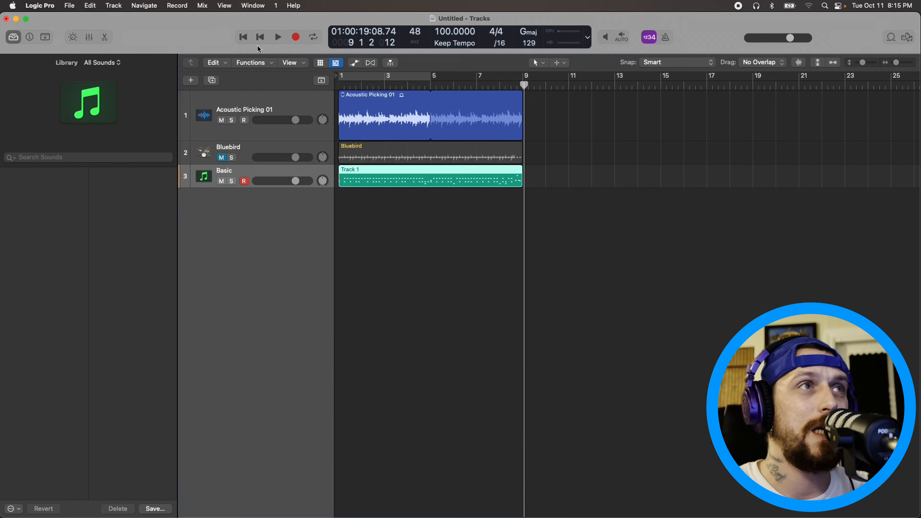
Play the arrangement briefly from bar 1, then from bar 7 past the fill to bar 9.
{"action": "left_click_drag", "start_coordinate": [466, 87], "coordinate": [340, 88]}
{"action": "key", "text": "space"}
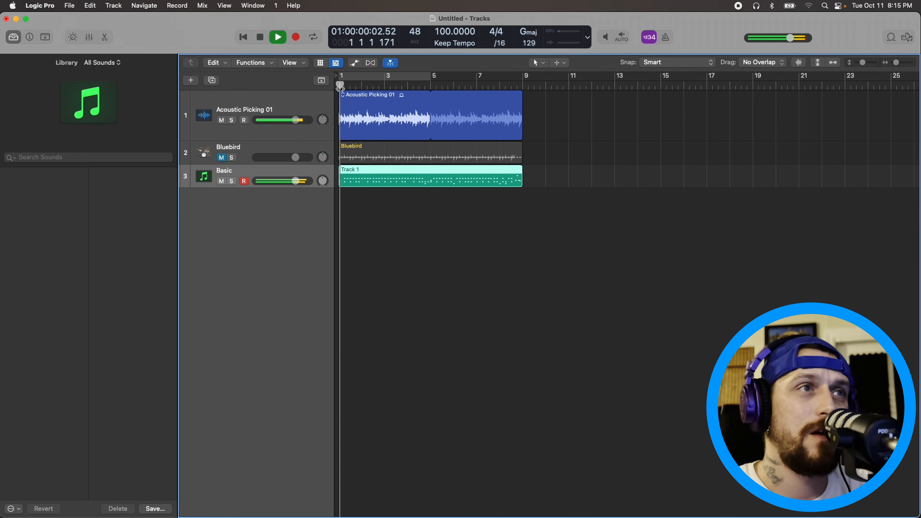
{"action": "left_click", "coordinate": [479, 86]}
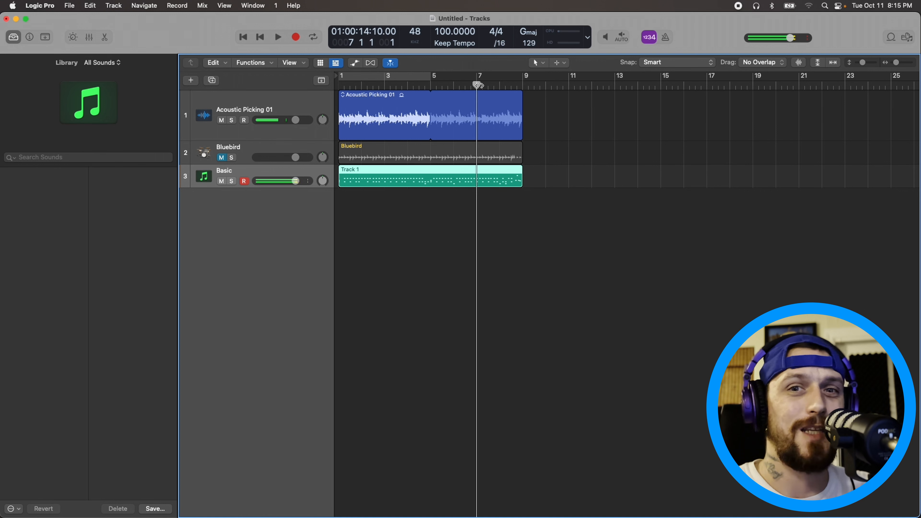
{"action": "key", "text": "space"}
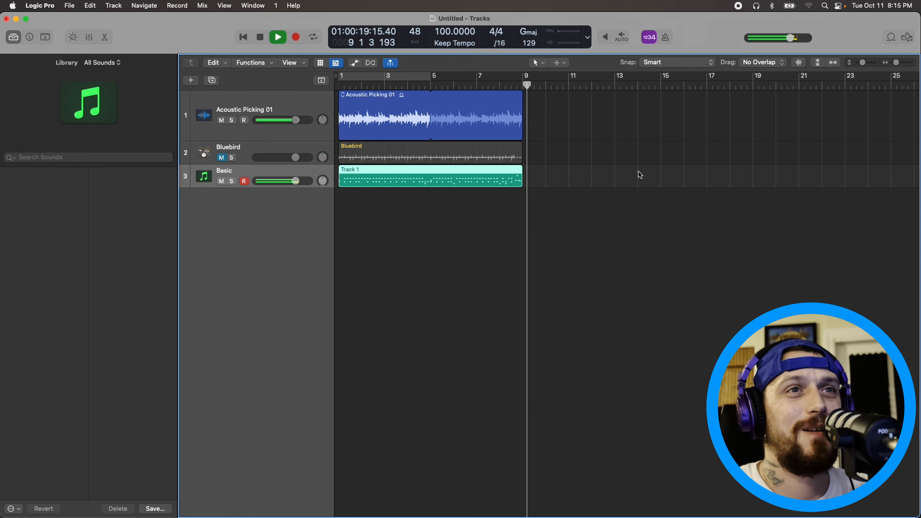
{"action": "key", "text": "space"}
Deselect the drum region, hide the Library and move the playhead to bar 9.
{"action": "left_click", "coordinate": [509, 220]}
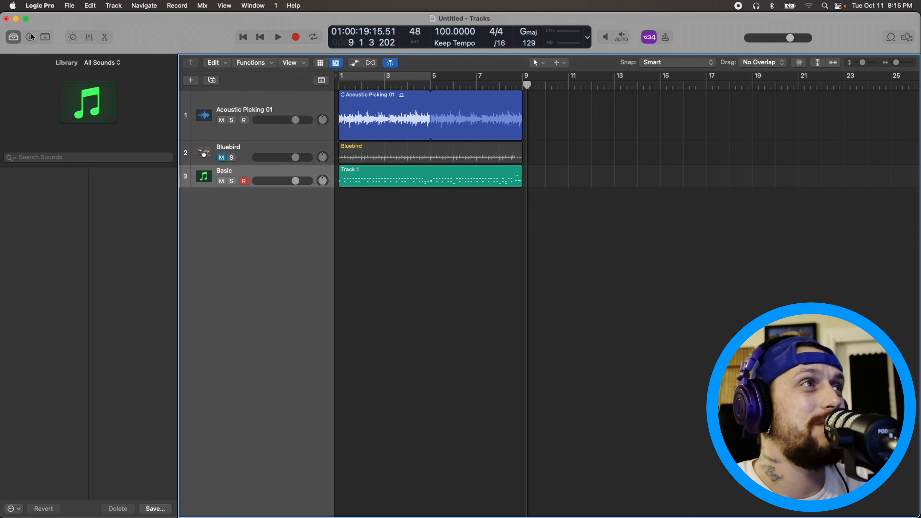
{"action": "left_click", "coordinate": [13, 40]}
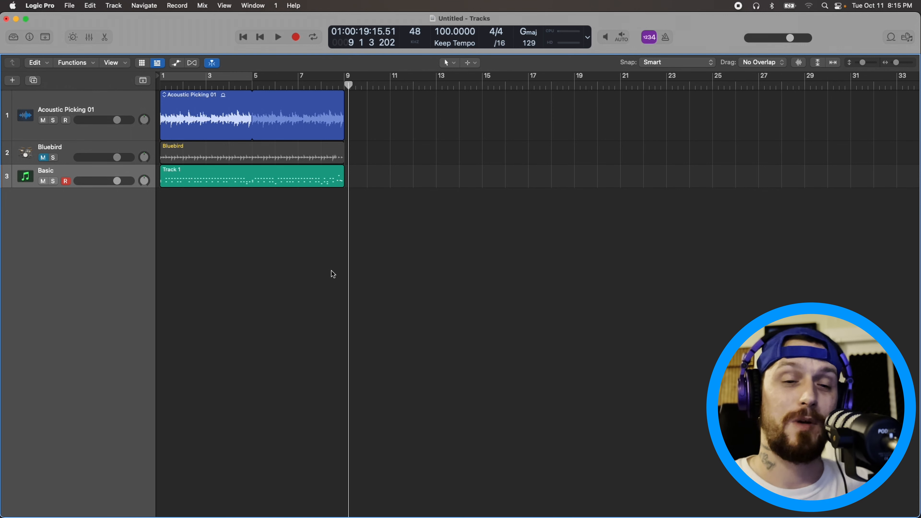
{"action": "key", "text": "comma"}
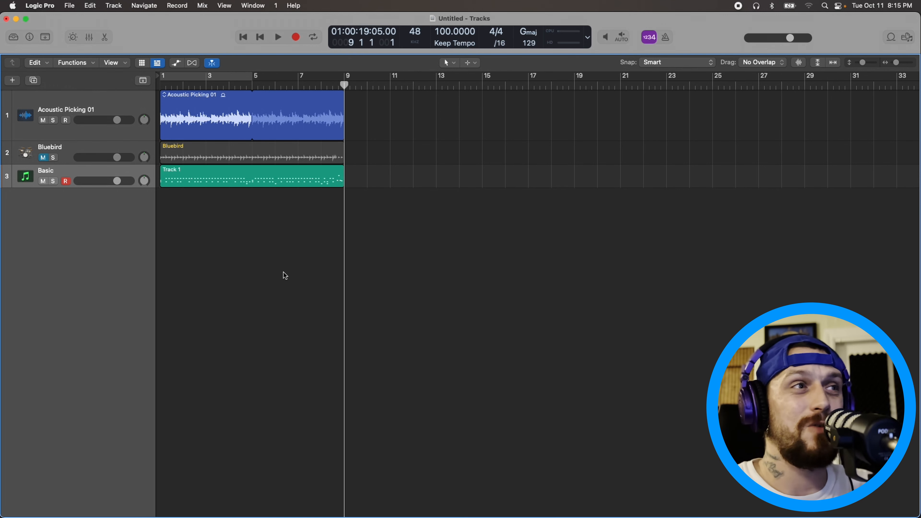